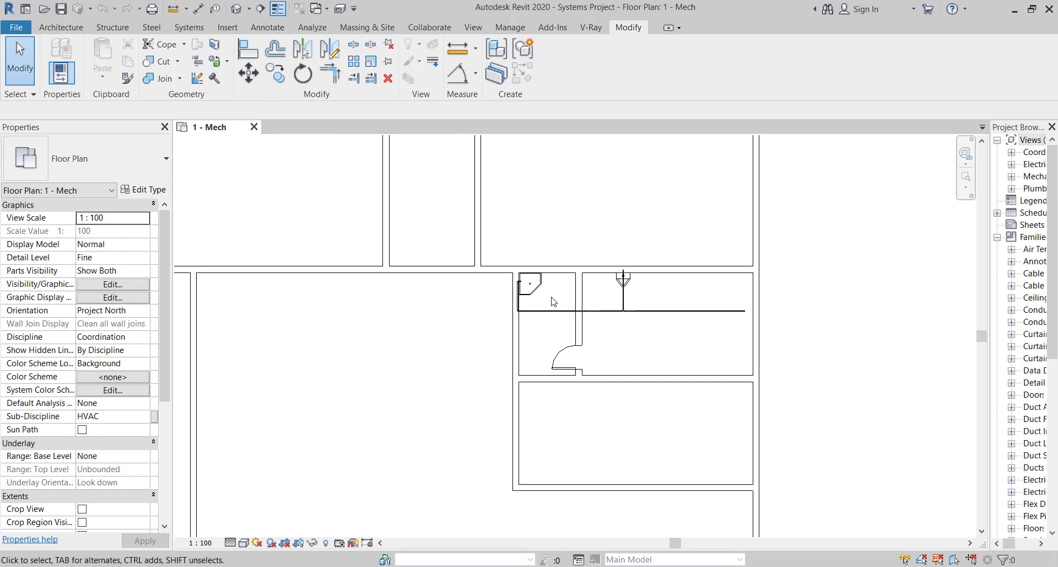
# Mirror a copy of the partition wall, its door, both plumbing fixtures and their piping across the wall separating the two rooms
pyautogui.scroll(-1, 613, 368)
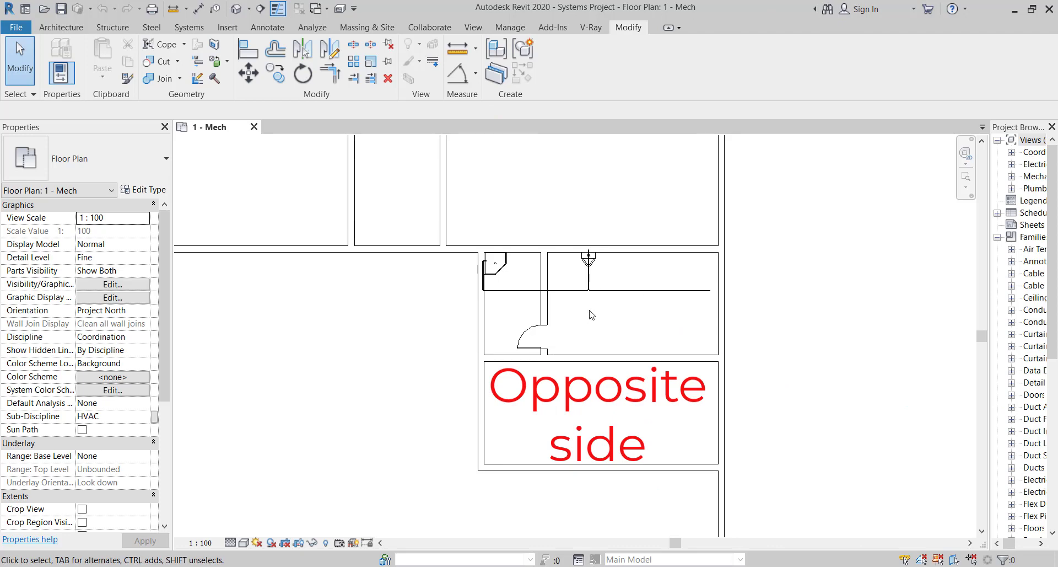
pyautogui.scroll(2, 592, 315)
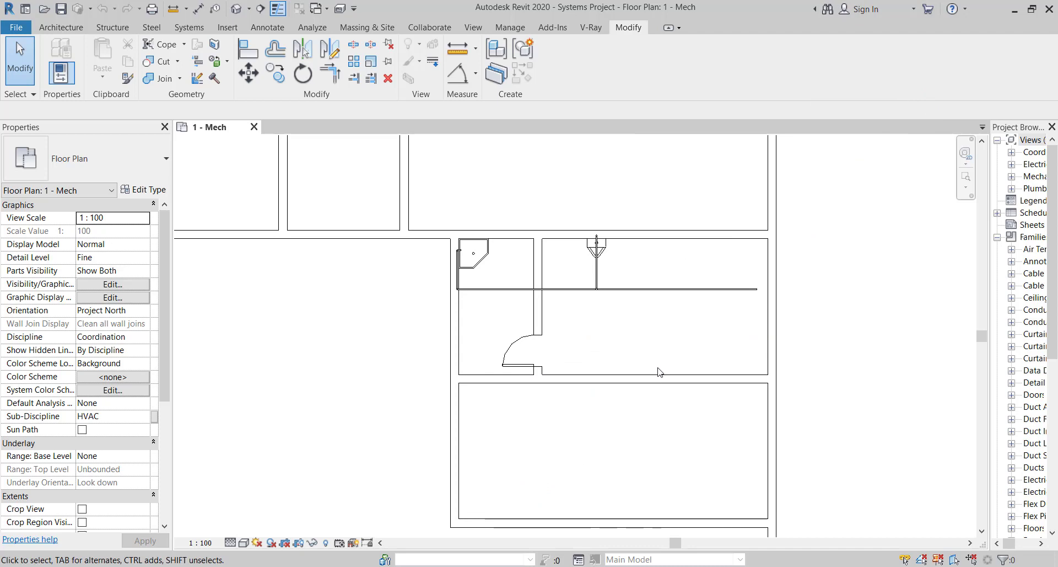
pyautogui.moveTo(659, 368); pyautogui.dragTo(472, 257)
pyautogui.scroll(3, 467, 251)
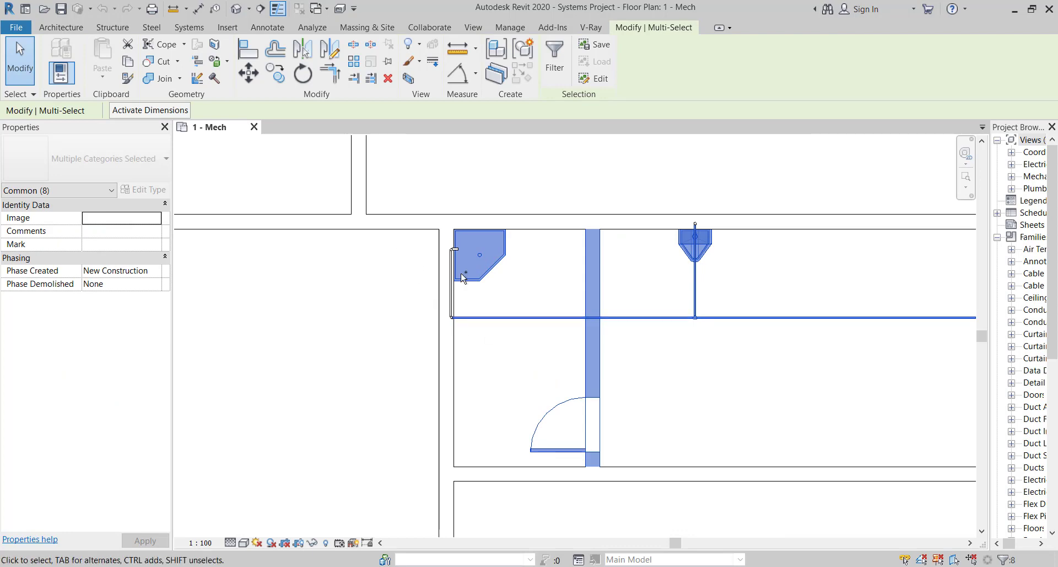
pyautogui.keyDown('ctrl'); pyautogui.moveTo(397, 239); pyautogui.dragTo(726, 369); pyautogui.keyUp('ctrl')
pyautogui.scroll(-3, 674, 365)
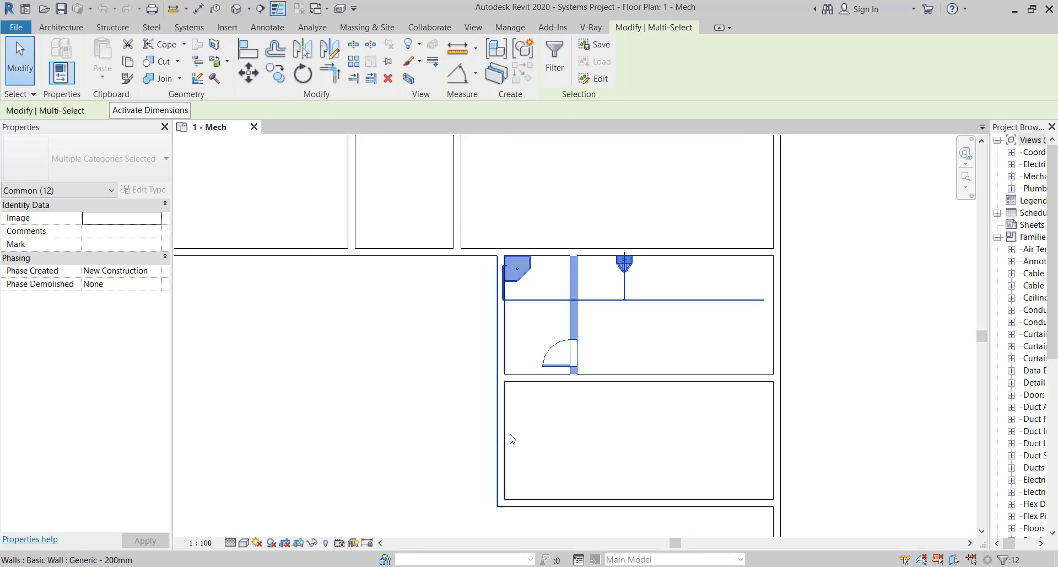
pyautogui.scroll(2, 510, 437)
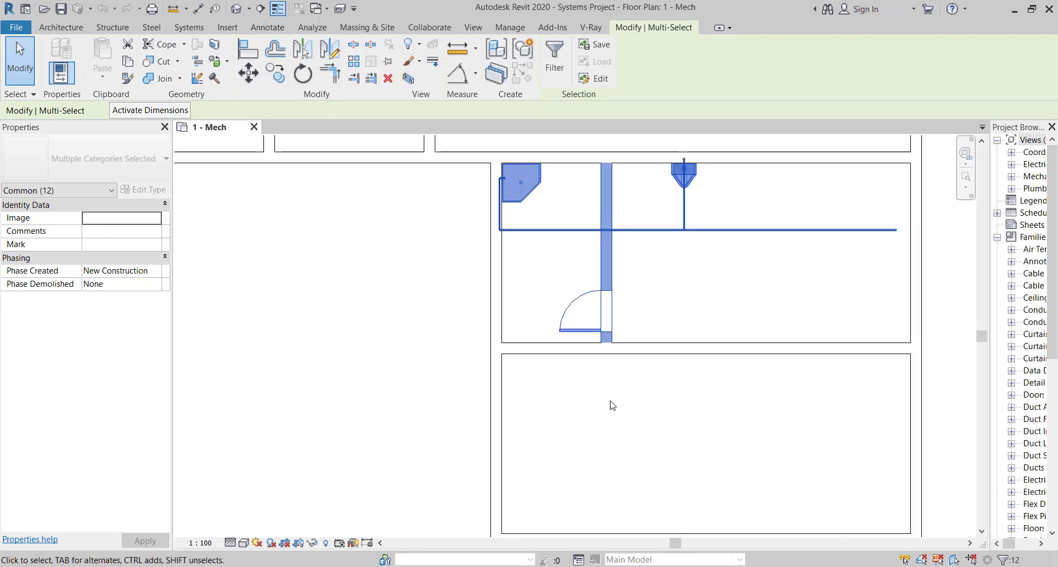
pyautogui.scroll(-1, 610, 404)
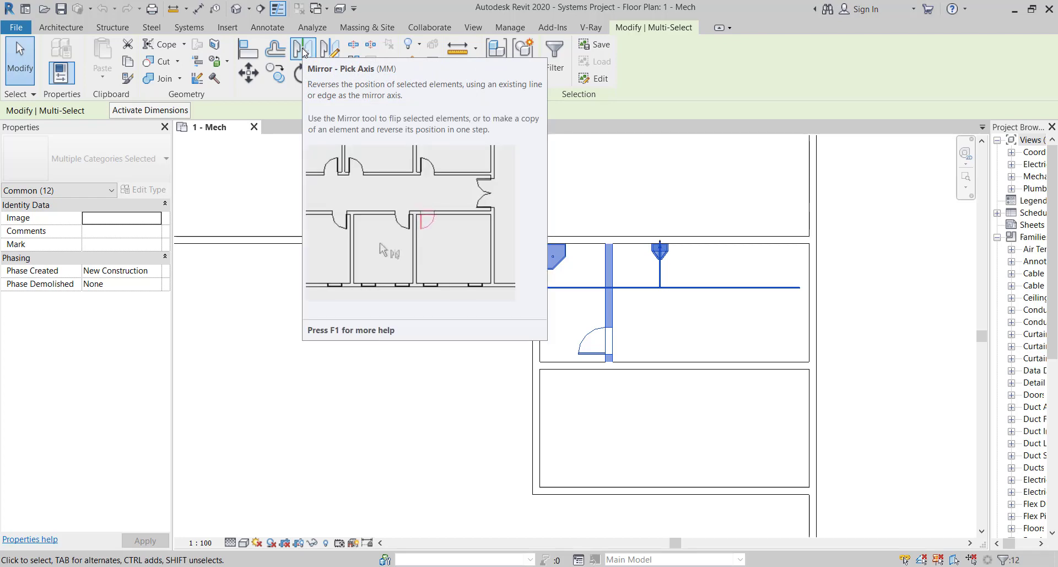
pyautogui.click(304, 52)
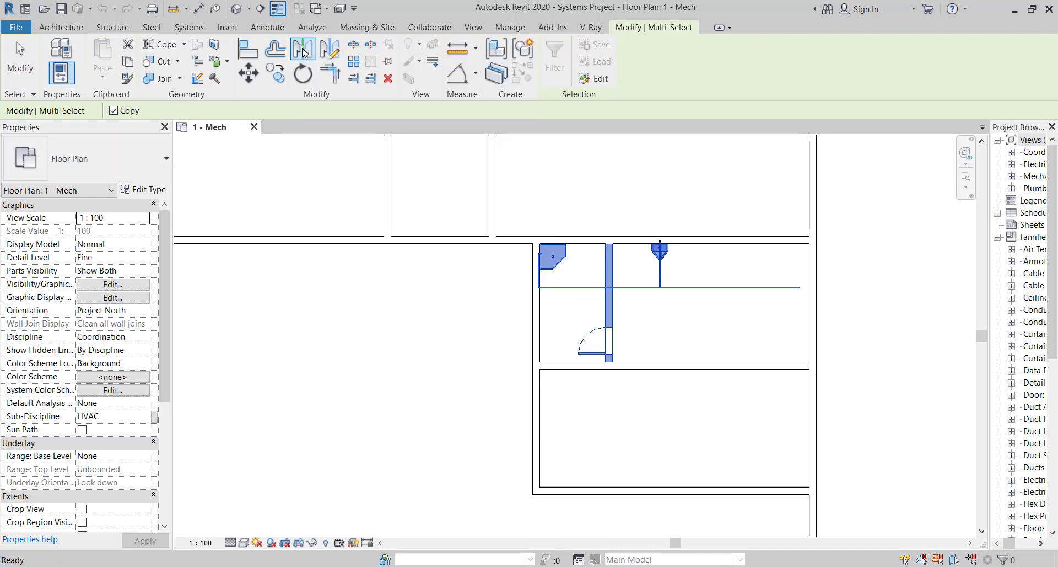
pyautogui.scroll(1, 659, 427)
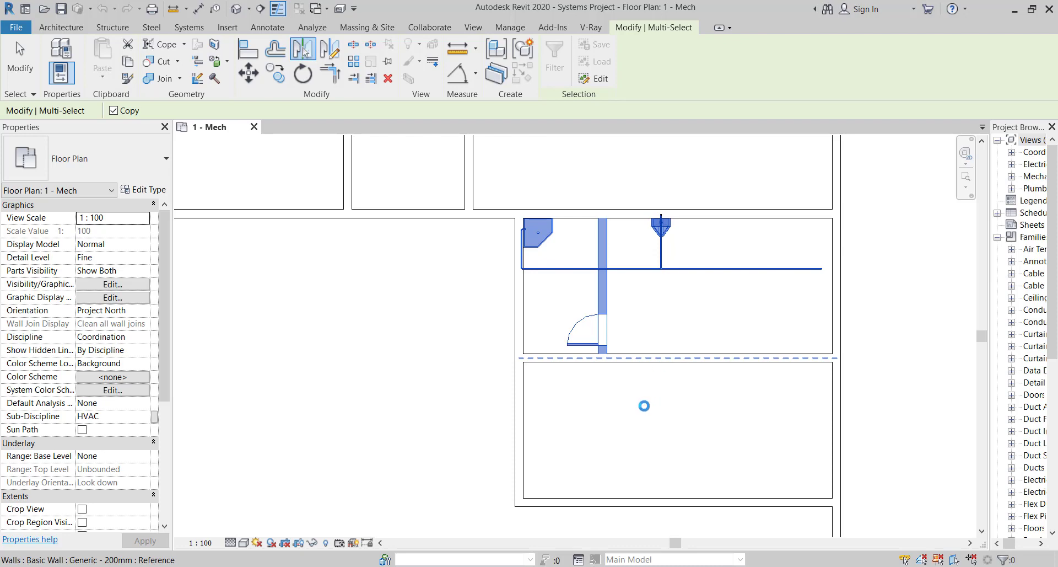
pyautogui.click(715, 359)
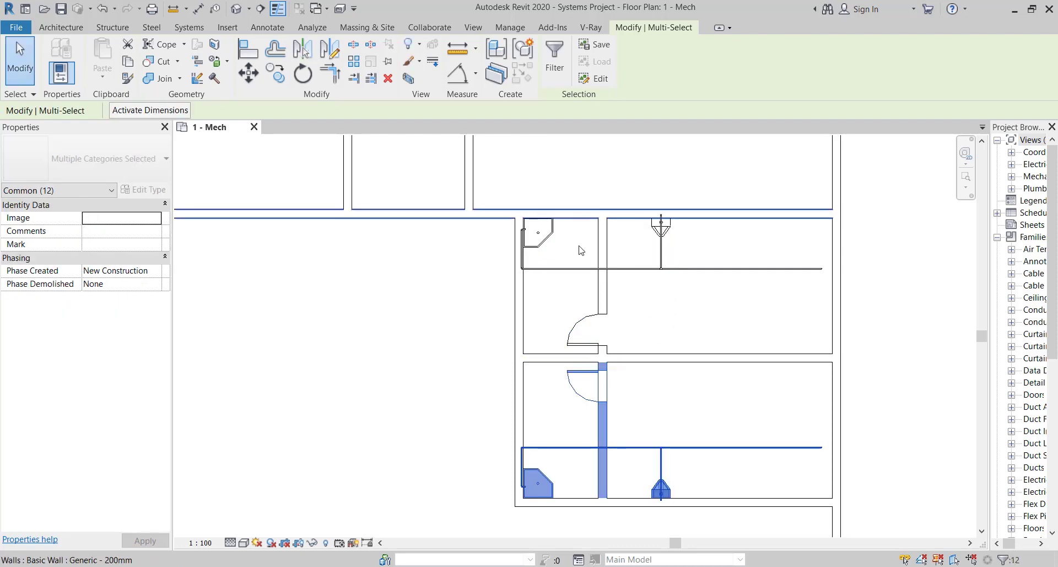
pyautogui.scroll(-2, 654, 294)
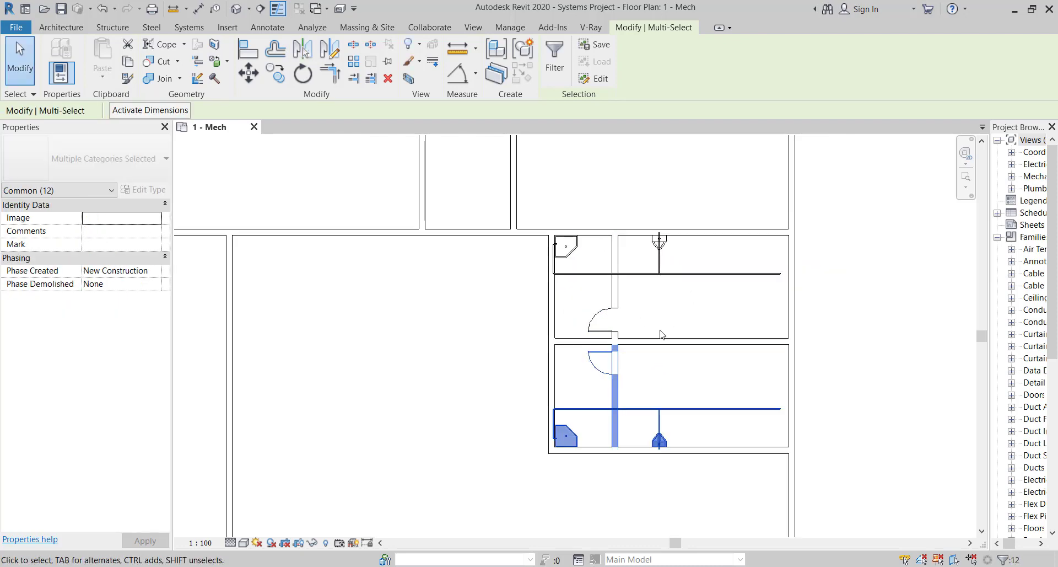
pyautogui.moveTo(668, 335); pyautogui.dragTo(659, 283, button='middle')
pyautogui.scroll(3, 644, 331)
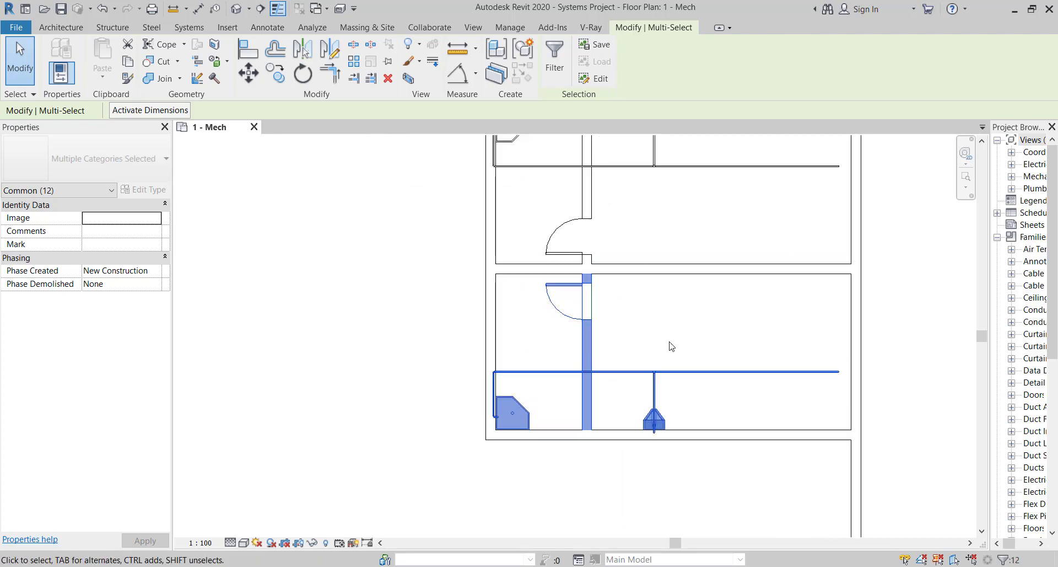
pyautogui.click(671, 320)
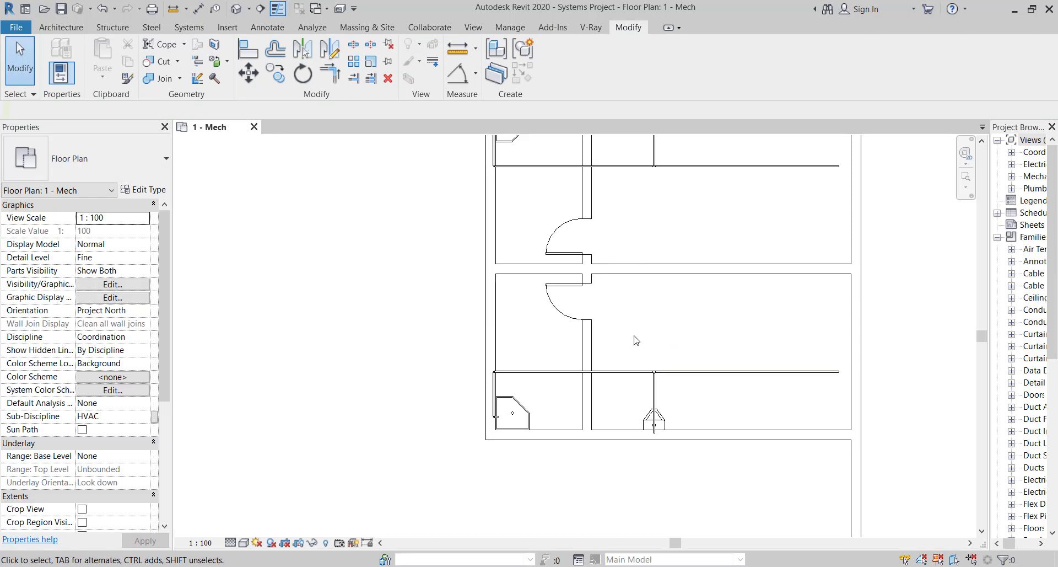
# Delete the mirrored partition wall, door, fixtures and piping from the lower room
pyautogui.scroll(-3, 636, 339)
pyautogui.scroll(2, 636, 318)
pyautogui.moveTo(635, 315); pyautogui.dragTo(651, 360, button='middle')
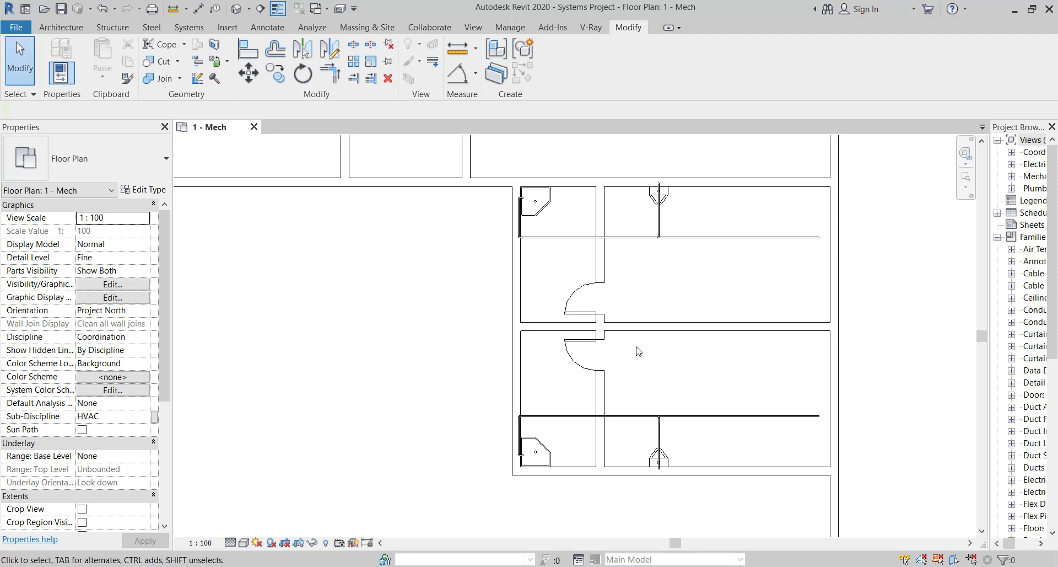
pyautogui.scroll(-2, 636, 351)
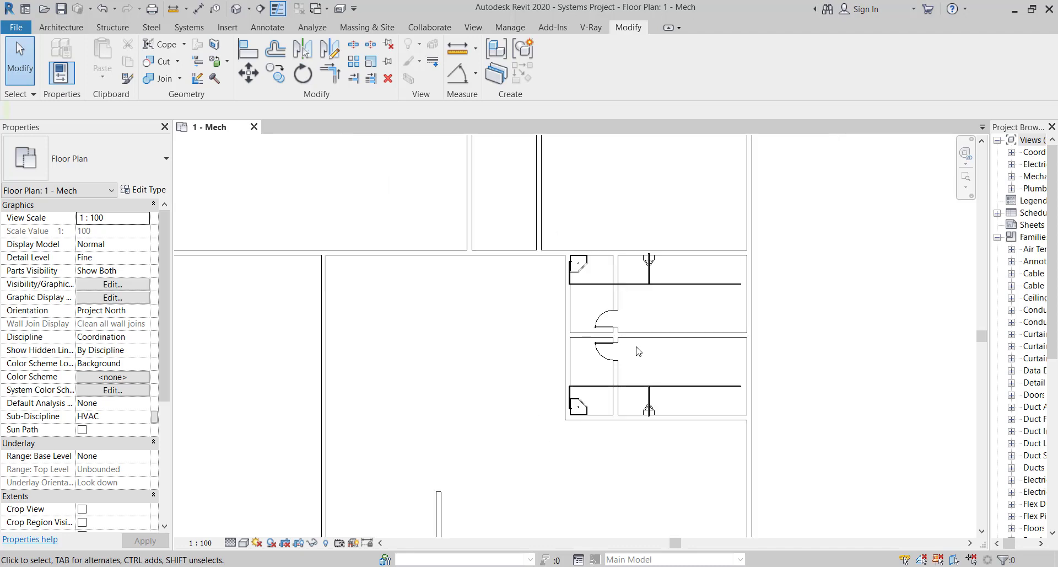
pyautogui.moveTo(496, 363); pyautogui.dragTo(535, 348, button='middle')
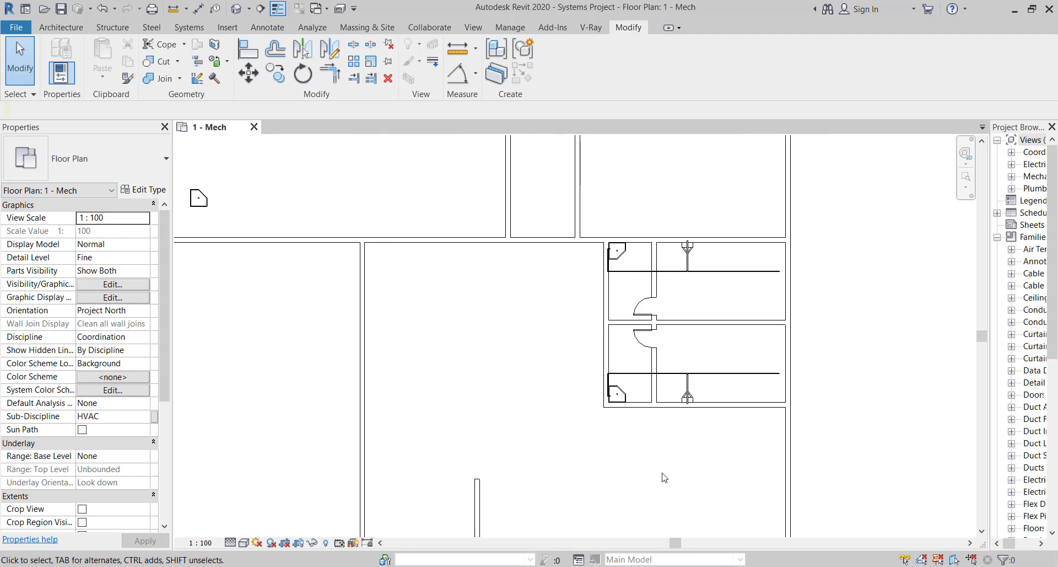
pyautogui.scroll(3, 705, 414)
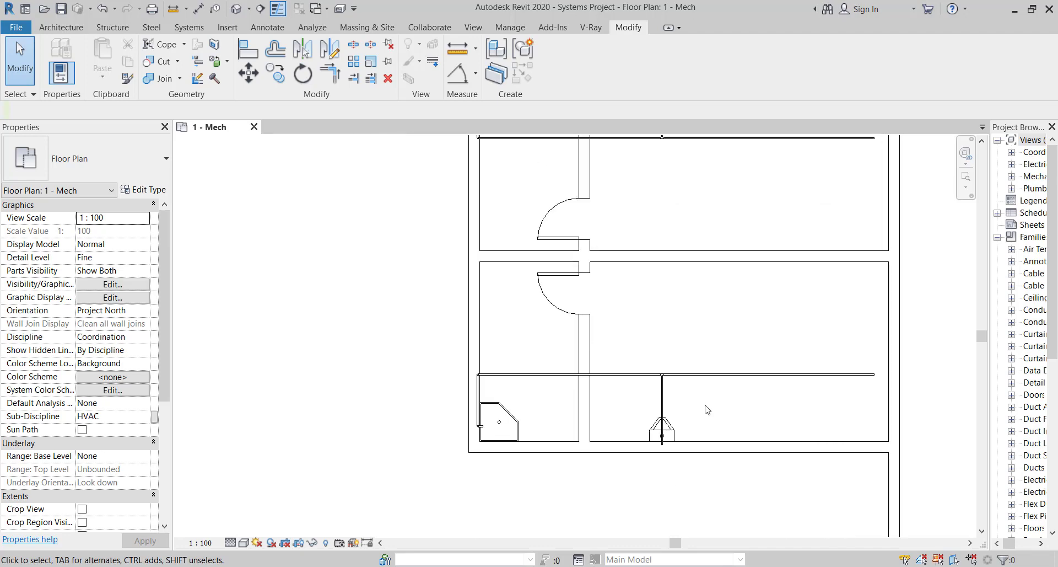
pyautogui.moveTo(719, 429); pyautogui.dragTo(548, 302)
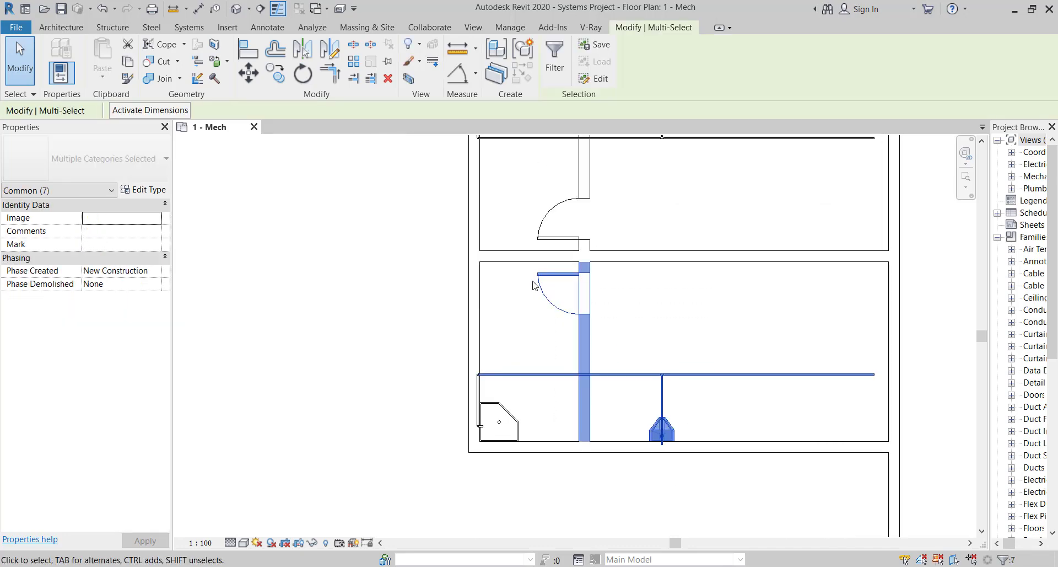
pyautogui.press('Delete')
pyautogui.scroll(2, 501, 419)
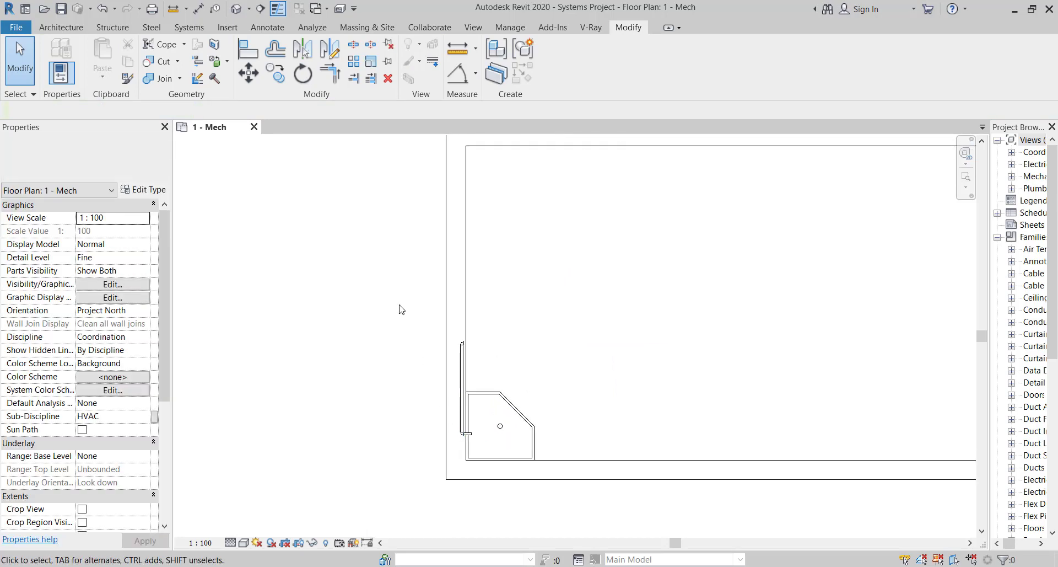
pyautogui.moveTo(398, 293); pyautogui.dragTo(568, 510)
pyautogui.press('Delete')
pyautogui.scroll(-3, 567, 487)
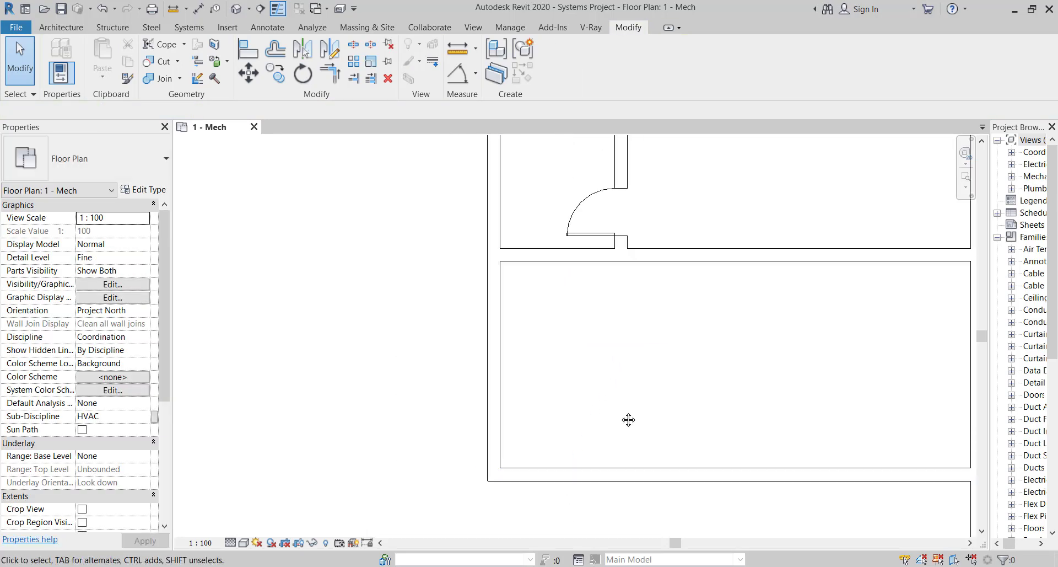
# Trim the wall between the two rooms to a corner with the partition wall, keeping the short part below the door
pyautogui.moveTo(628, 420); pyautogui.dragTo(621, 485, button='middle')
pyautogui.scroll(-2, 620, 478)
pyautogui.scroll(2, 684, 381)
pyautogui.moveTo(658, 451); pyautogui.dragTo(643, 375, button='middle')
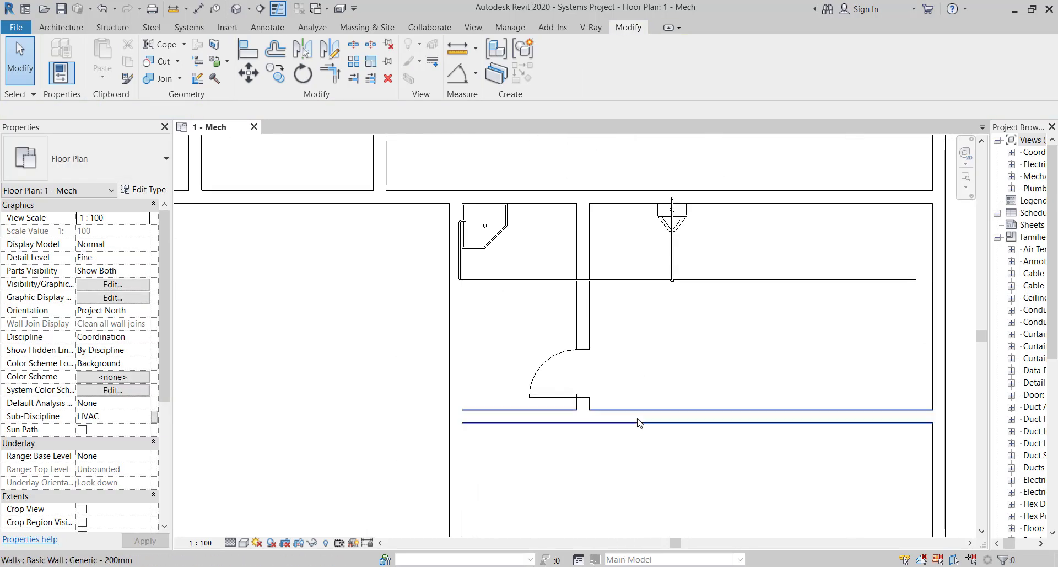
pyautogui.click(622, 422)
pyautogui.scroll(3, 622, 445)
pyautogui.moveTo(624, 450); pyautogui.dragTo(619, 444, button='middle')
pyautogui.scroll(-2, 613, 439)
pyautogui.click(604, 437)
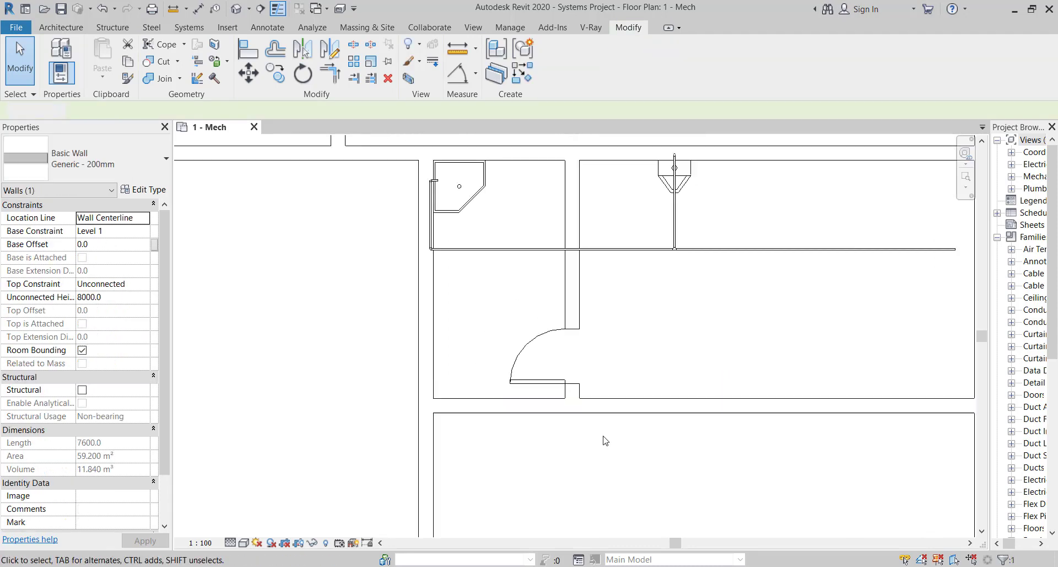
pyautogui.press('t')
pyautogui.press('r')
pyautogui.scroll(3, 569, 402)
pyautogui.click(569, 397)
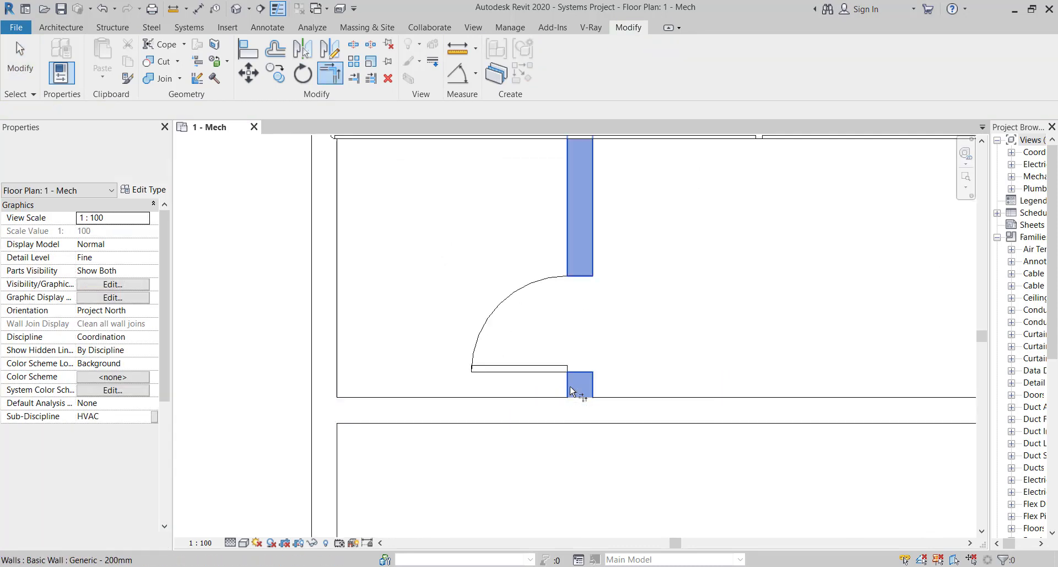
pyautogui.click(541, 397)
pyautogui.scroll(-3, 638, 406)
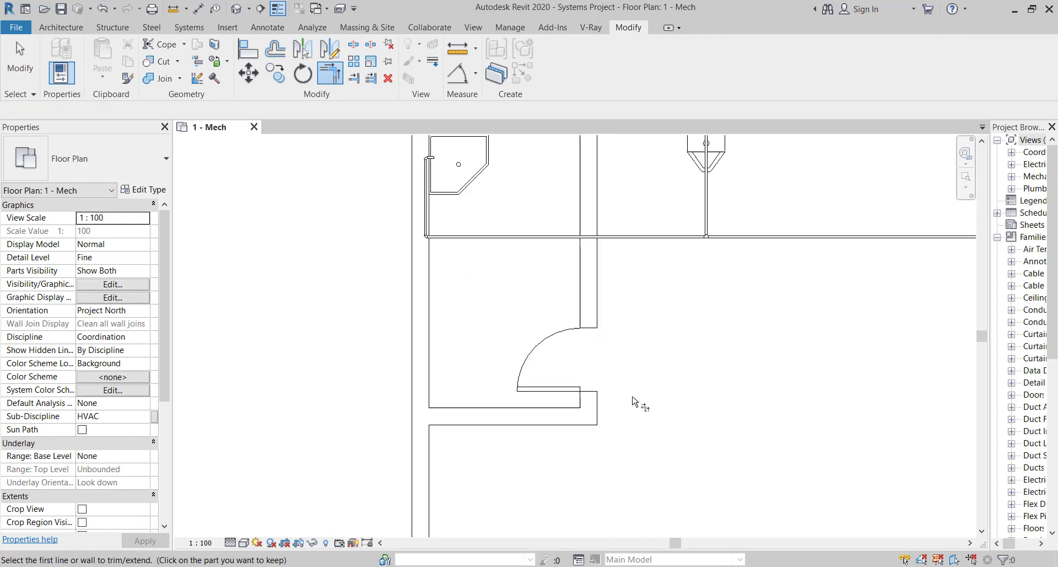
pyautogui.press('Escape')
# Move the short horizontal wall below the door slightly up toward the door opening
pyautogui.scroll(-3, 652, 364)
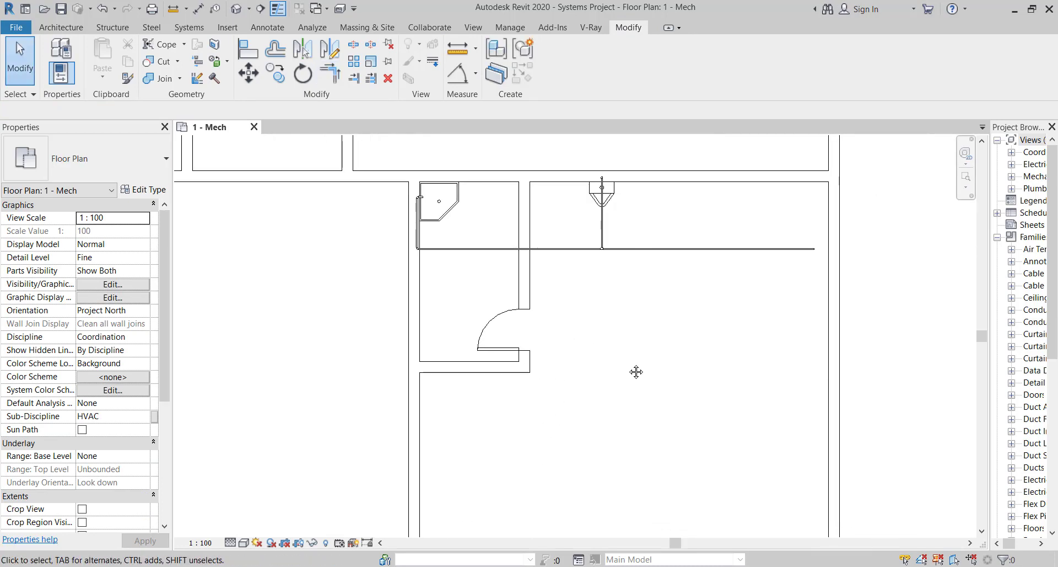
pyautogui.moveTo(708, 433); pyautogui.dragTo(669, 416, button='middle')
pyautogui.click(743, 383)
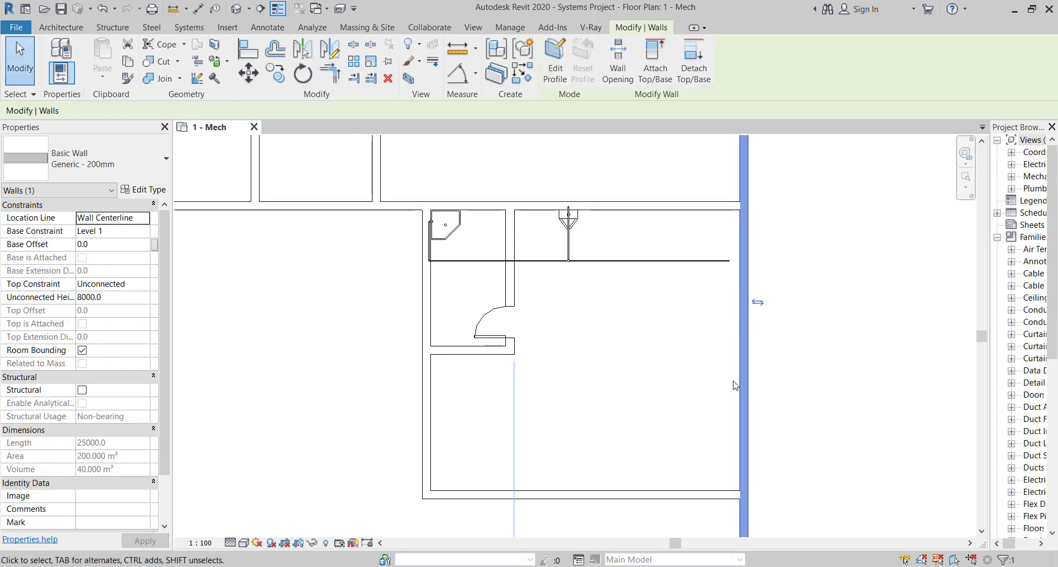
pyautogui.press('Escape')
pyautogui.scroll(3, 479, 385)
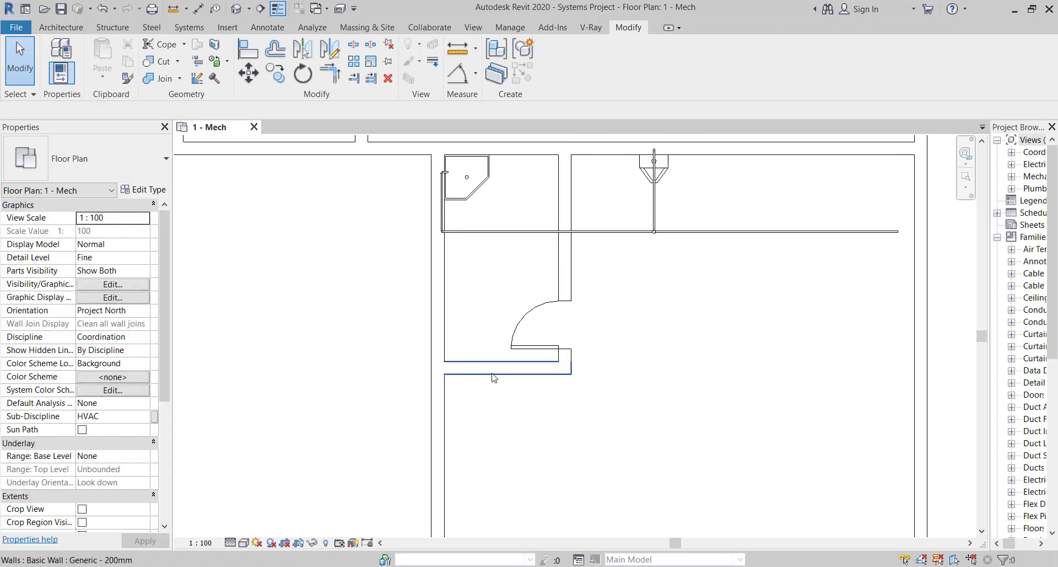
pyautogui.click(485, 365)
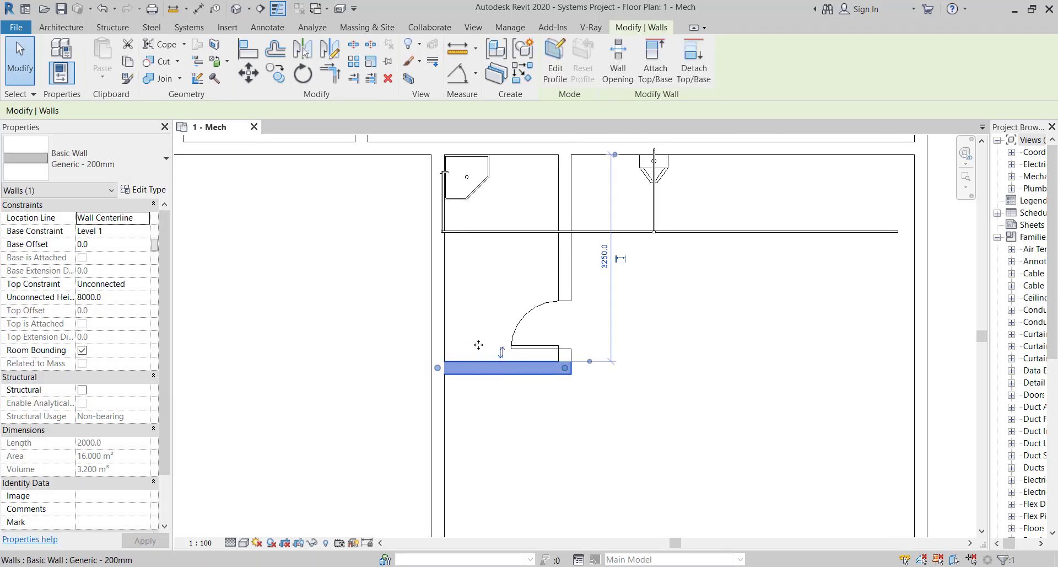
pyautogui.moveTo(478, 345)
pyautogui.mouseDown()
pyautogui.moveTo(479, 334)
pyautogui.moveTo(482, 358)
pyautogui.mouseUp()
pyautogui.click(590, 409)
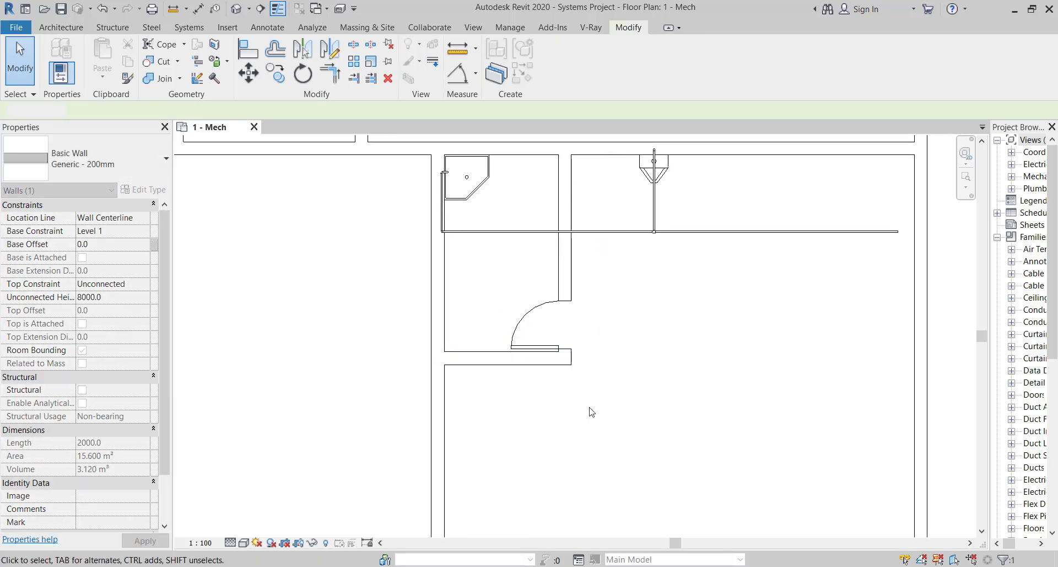
# Mirror a copy of both plumbing fixtures, their piping, the partition walls and the door about a drawn horizontal axis just below the short partition wall
pyautogui.scroll(-1, 584, 394)
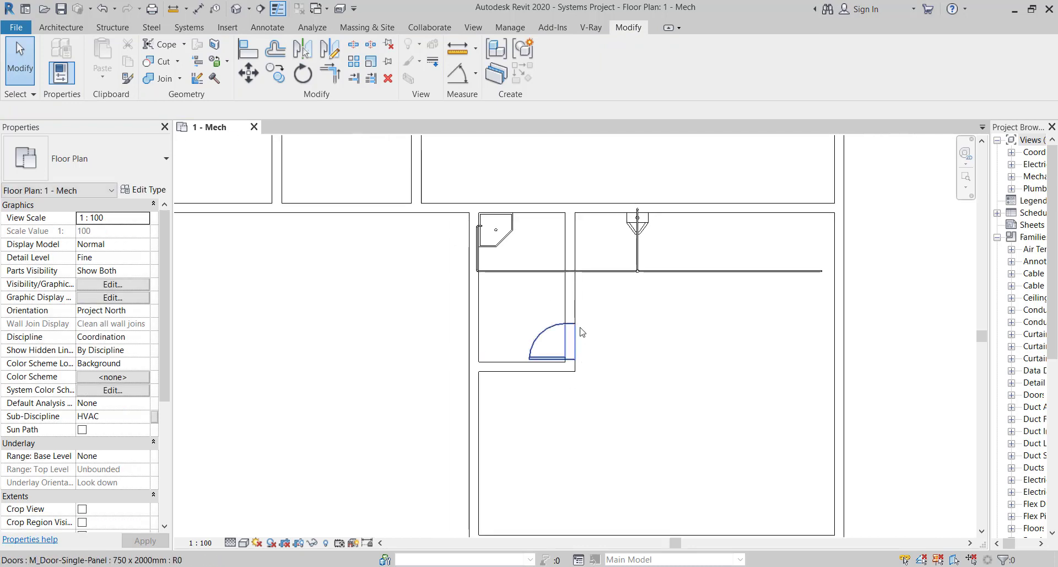
pyautogui.scroll(1, 582, 330)
pyautogui.moveTo(604, 335); pyautogui.dragTo(601, 384, button='middle')
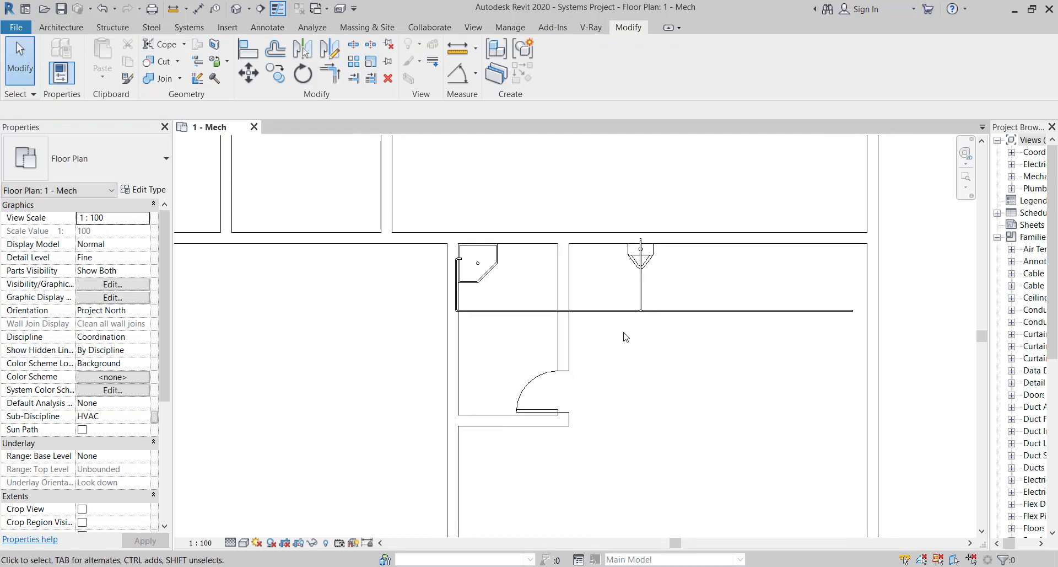
pyautogui.scroll(2, 703, 325)
pyautogui.moveTo(729, 364); pyautogui.dragTo(624, 254)
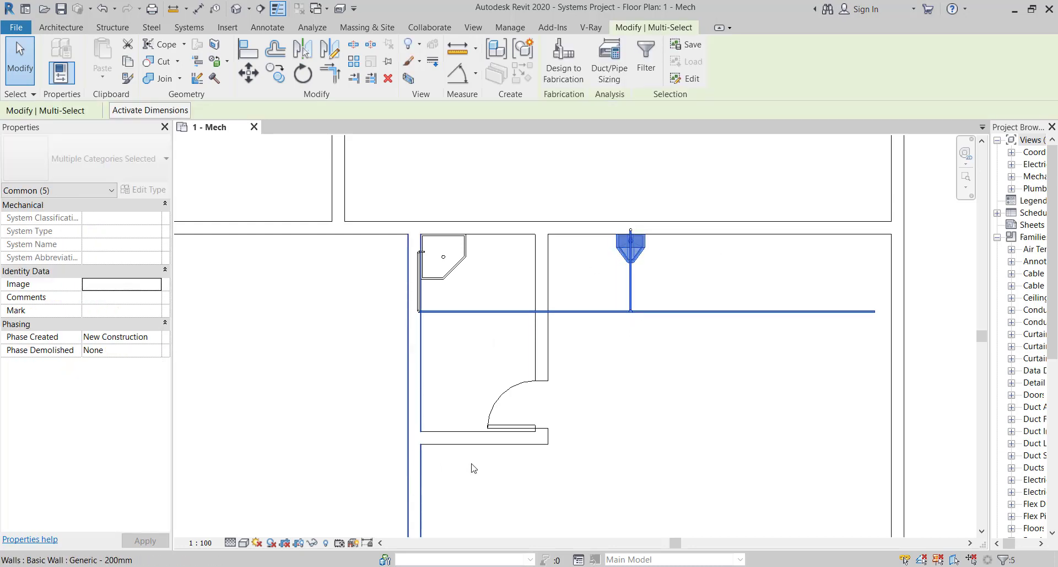
pyautogui.scroll(-1, 645, 347)
pyautogui.moveTo(590, 441); pyautogui.dragTo(575, 285, button='middle')
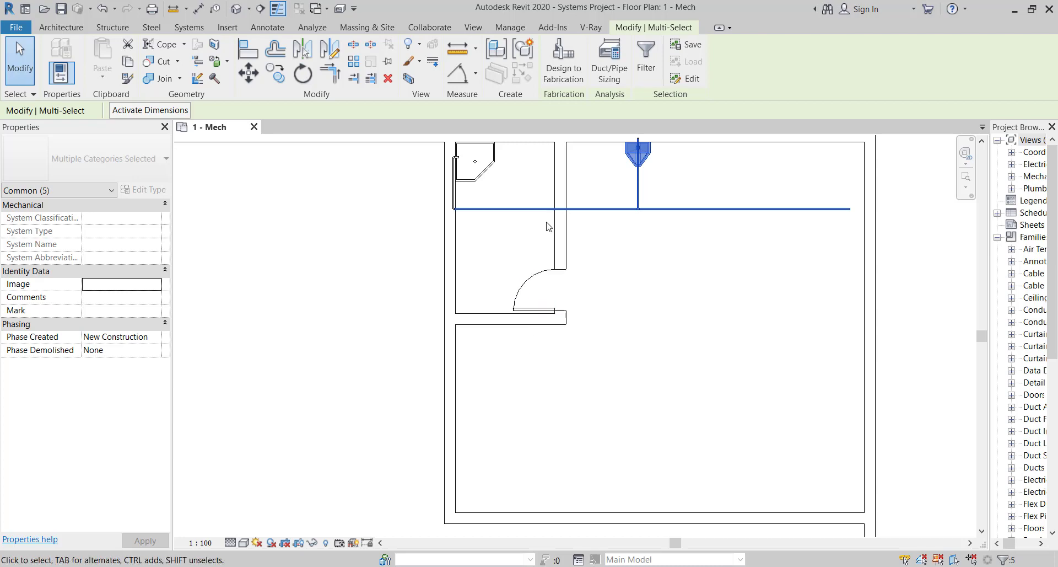
pyautogui.moveTo(557, 242); pyautogui.dragTo(575, 328, button='middle')
pyautogui.scroll(2, 414, 199)
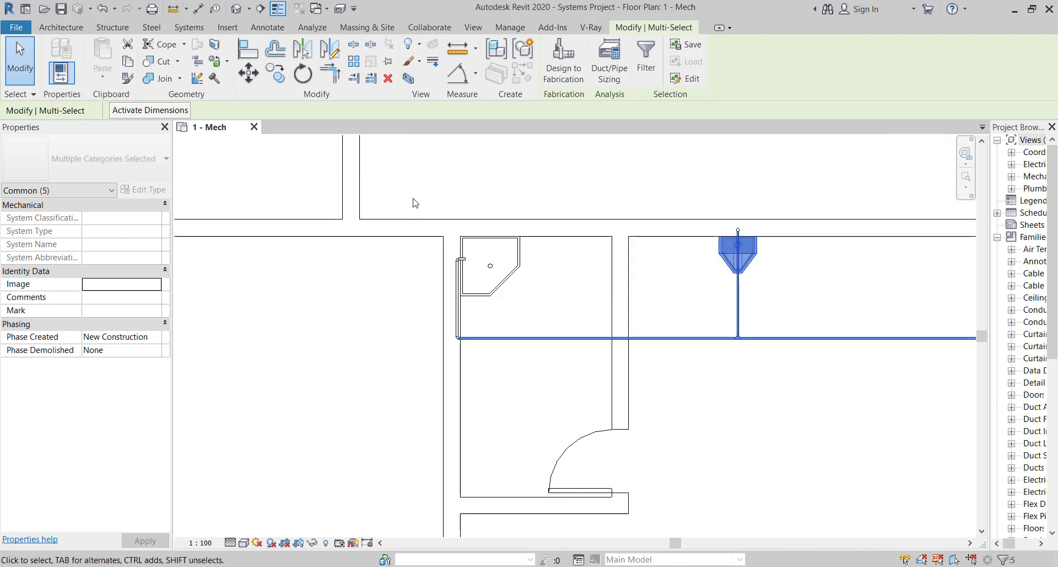
pyautogui.keyDown('ctrl'); pyautogui.moveTo(424, 196); pyautogui.dragTo(537, 407); pyautogui.keyUp('ctrl')
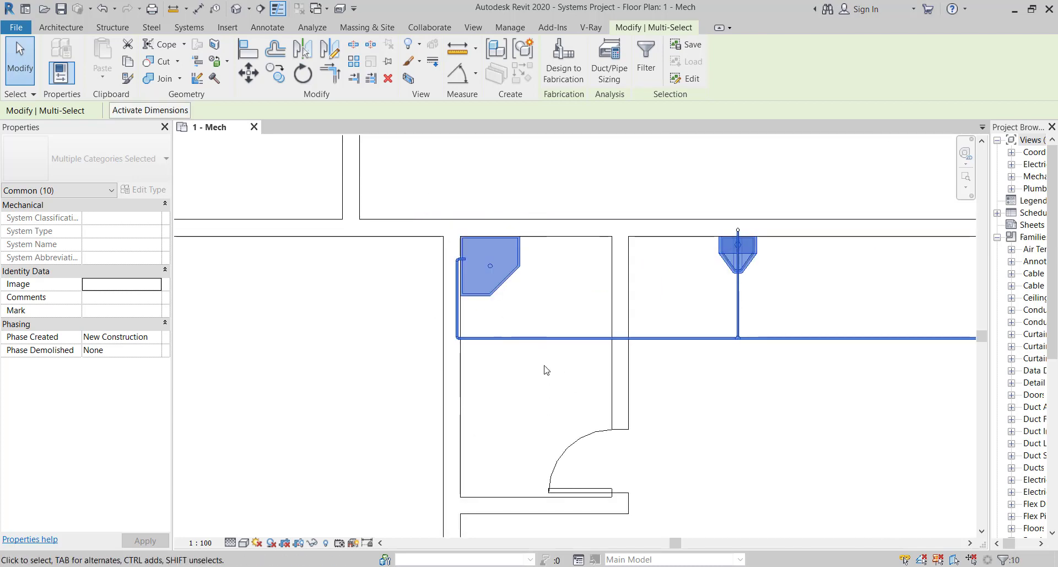
pyautogui.scroll(-2, 543, 369)
pyautogui.moveTo(593, 451); pyautogui.dragTo(508, 389, button='middle')
pyautogui.scroll(1, 519, 317)
pyautogui.scroll(-1, 521, 424)
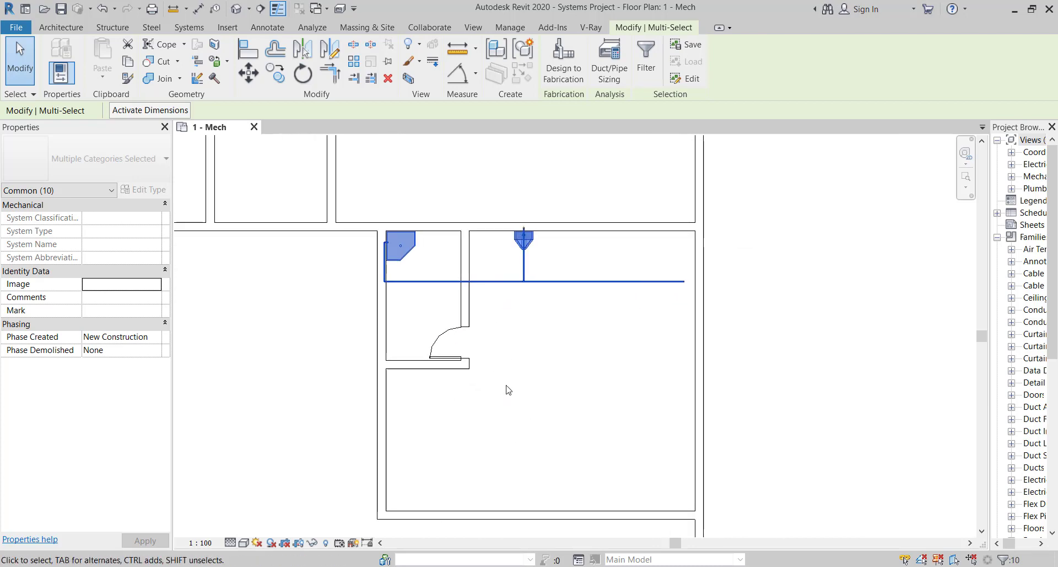
pyautogui.scroll(1, 497, 341)
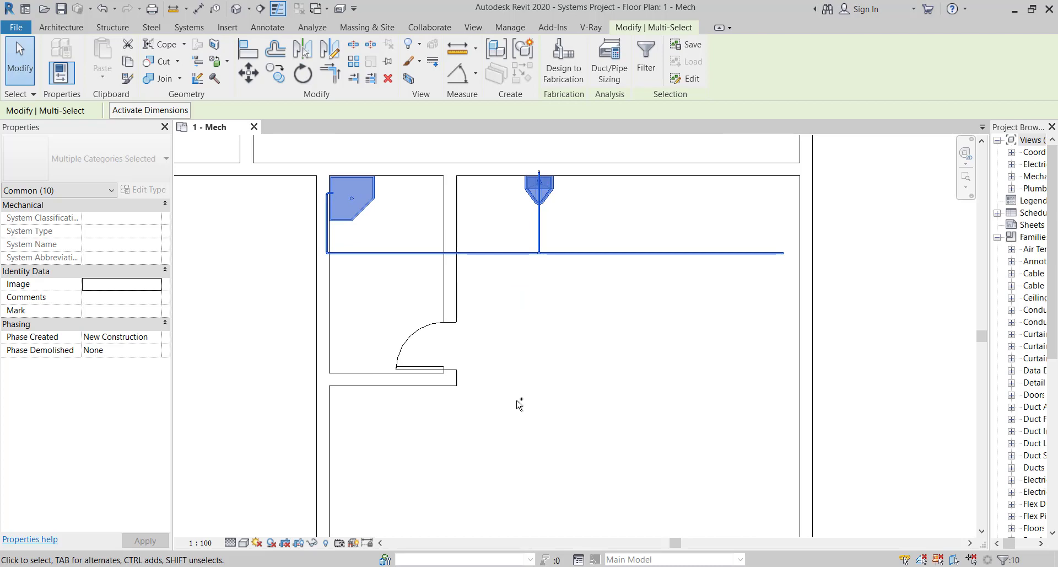
pyautogui.keyDown('ctrl'); pyautogui.moveTo(520, 404); pyautogui.dragTo(400, 325); pyautogui.keyUp('ctrl')
pyautogui.scroll(-2, 531, 369)
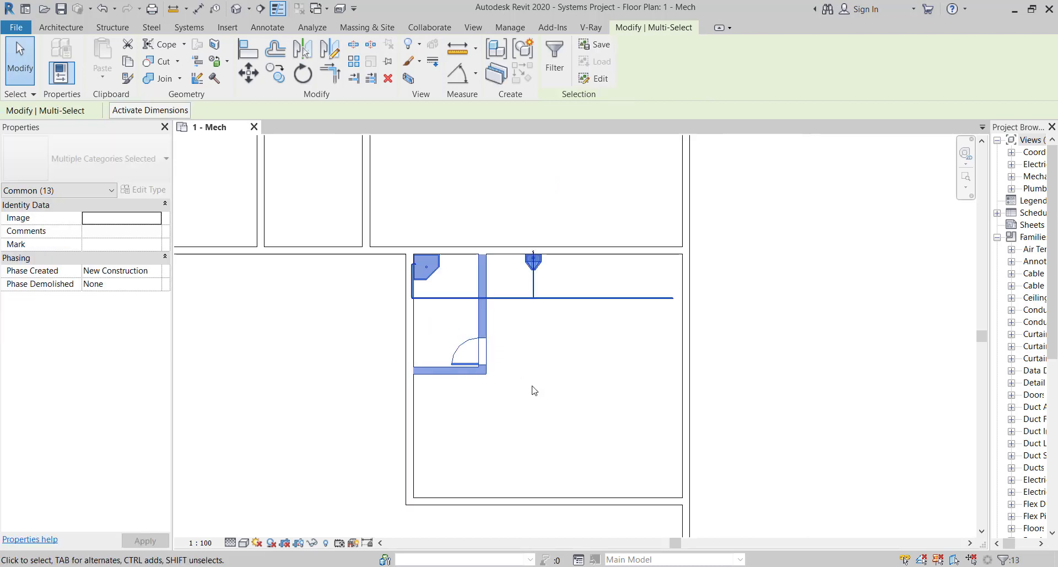
pyautogui.click(330, 49)
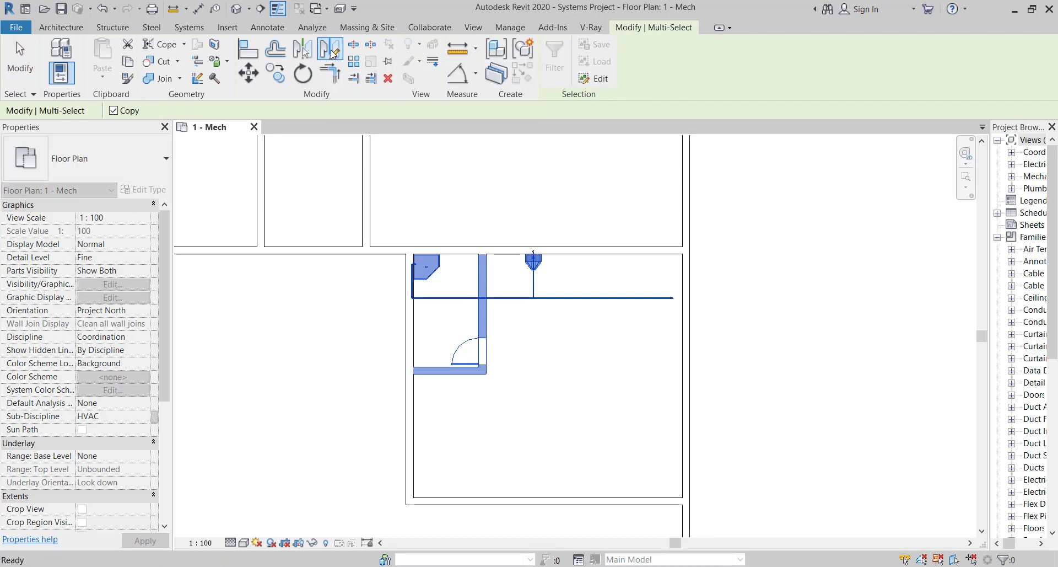
pyautogui.scroll(2, 432, 411)
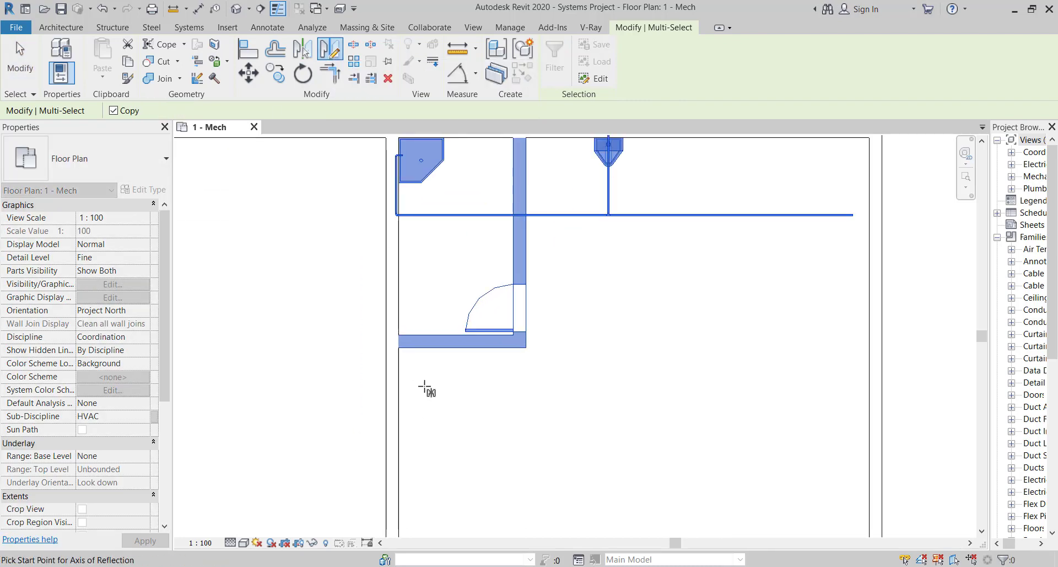
pyautogui.scroll(1, 427, 388)
pyautogui.scroll(-3, 430, 381)
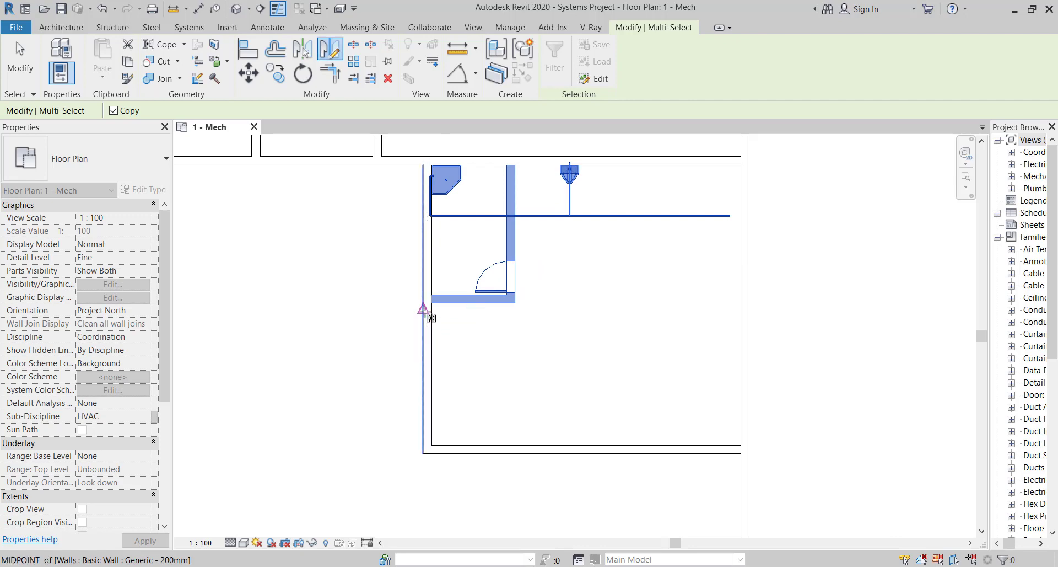
pyautogui.scroll(2, 427, 326)
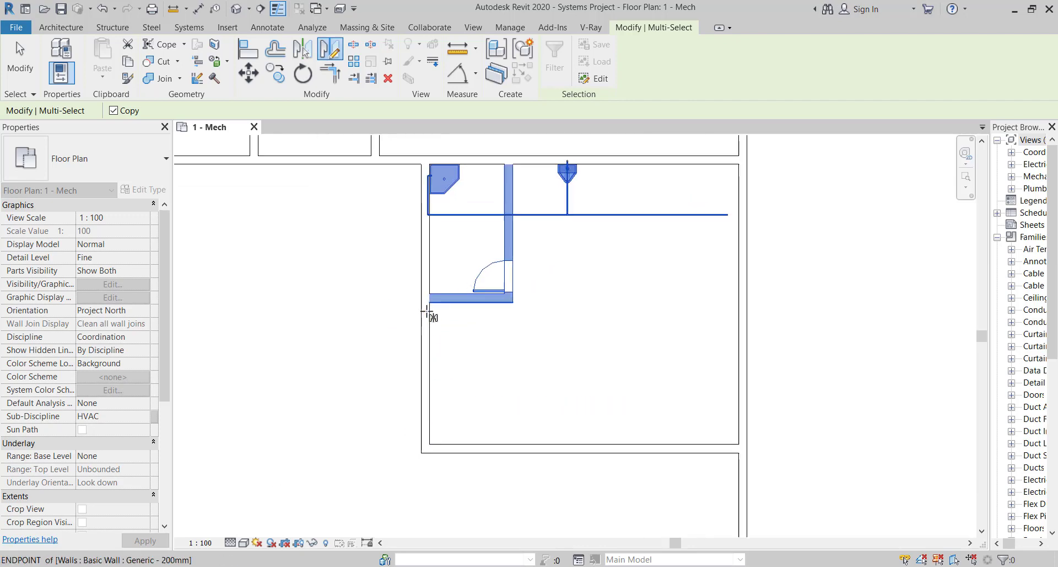
pyautogui.click(418, 307)
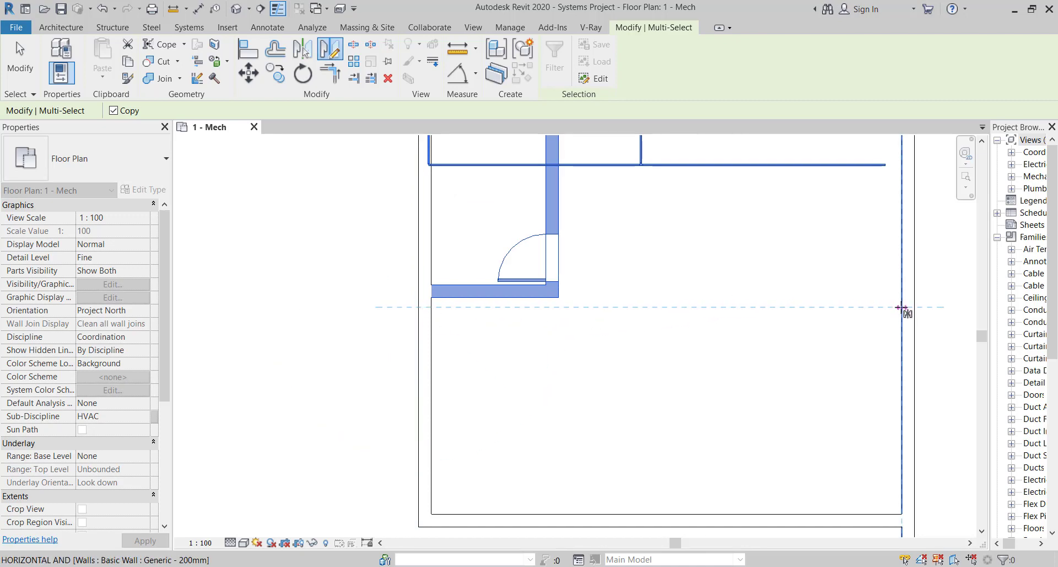
pyautogui.click(899, 307)
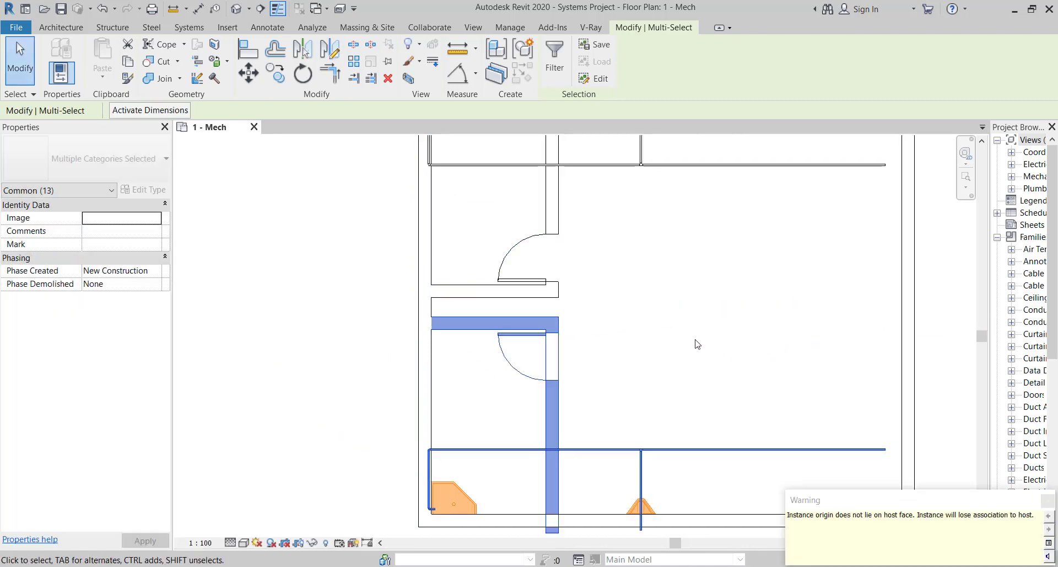
pyautogui.scroll(-2, 693, 340)
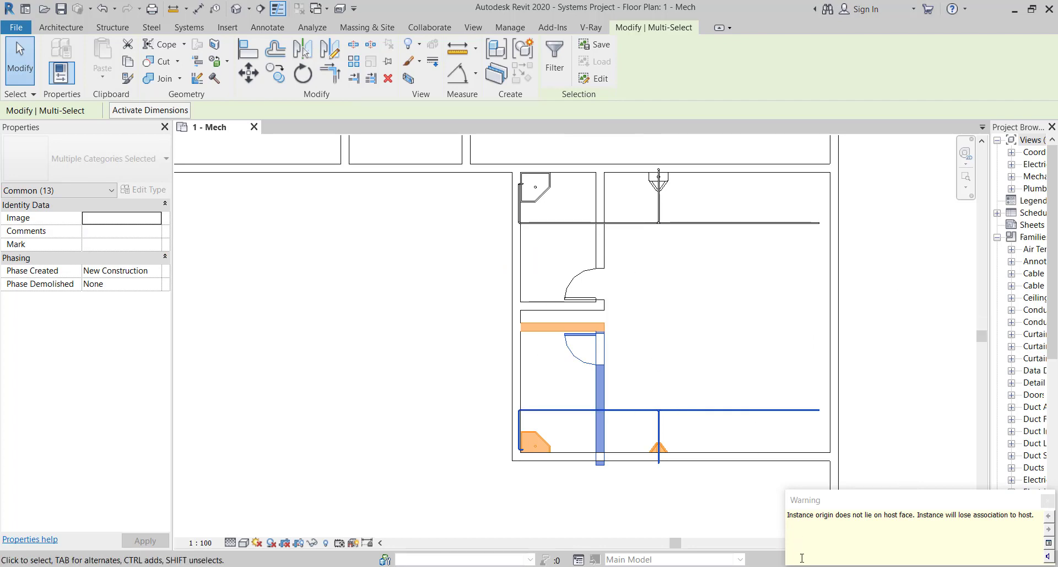
pyautogui.click(693, 326)
pyautogui.scroll(4, 545, 365)
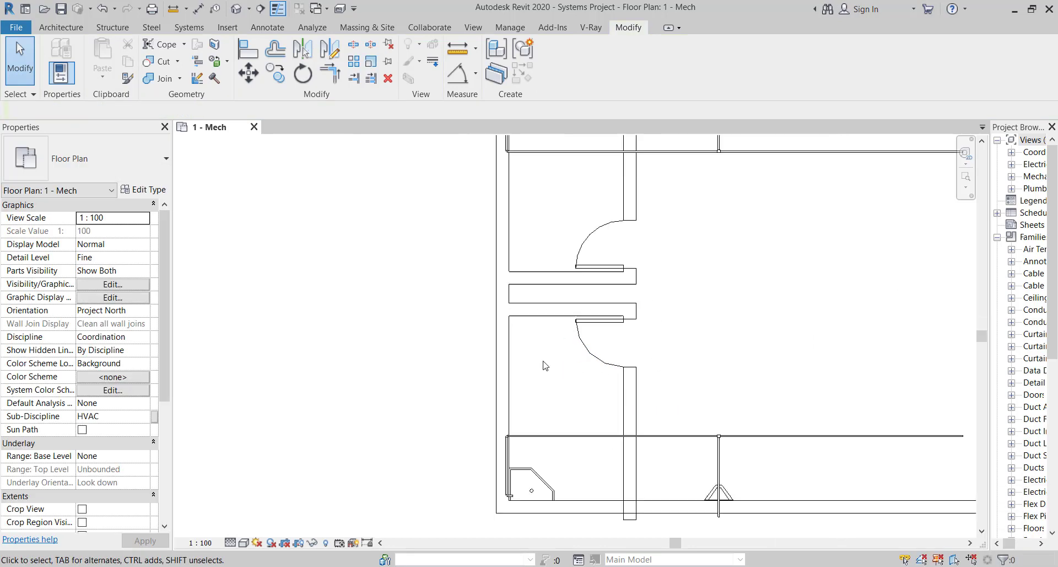
pyautogui.scroll(-4, 562, 360)
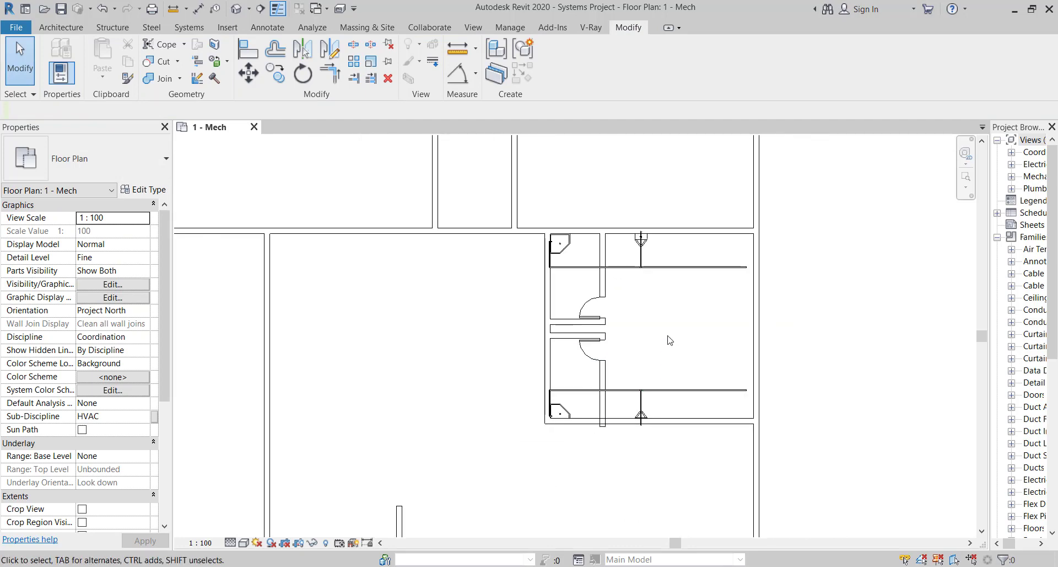
# Mirror a copy of the dining chair to the other side of the round table about a vertical axis drawn through the table's centre
pyautogui.scroll(-3, 670, 340)
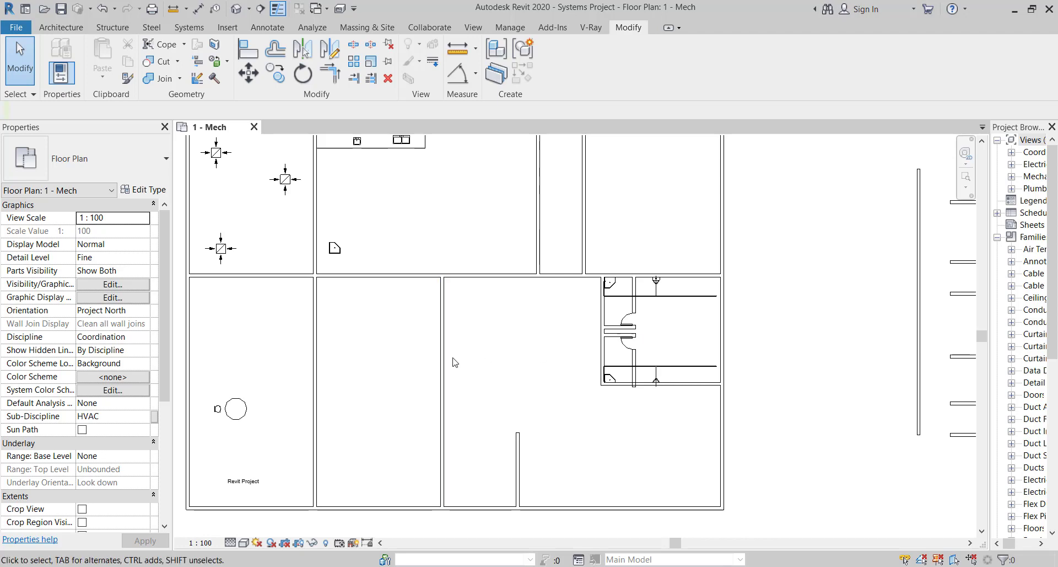
pyautogui.moveTo(430, 342); pyautogui.dragTo(588, 397, button='middle')
pyautogui.moveTo(462, 420); pyautogui.dragTo(532, 376, button='middle')
pyautogui.scroll(4, 453, 432)
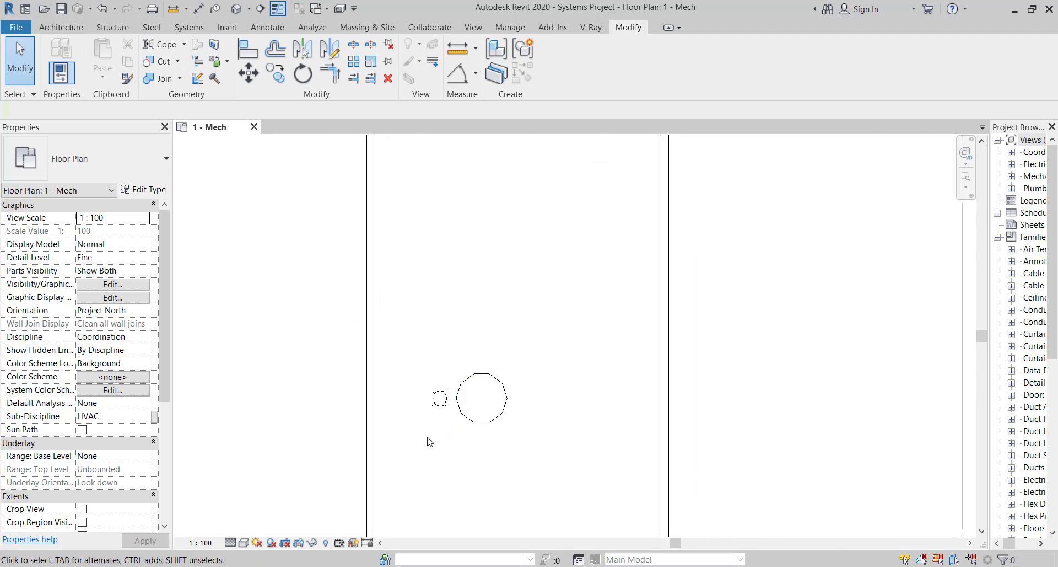
pyautogui.scroll(2, 430, 441)
pyautogui.click(440, 429)
pyautogui.scroll(3, 447, 425)
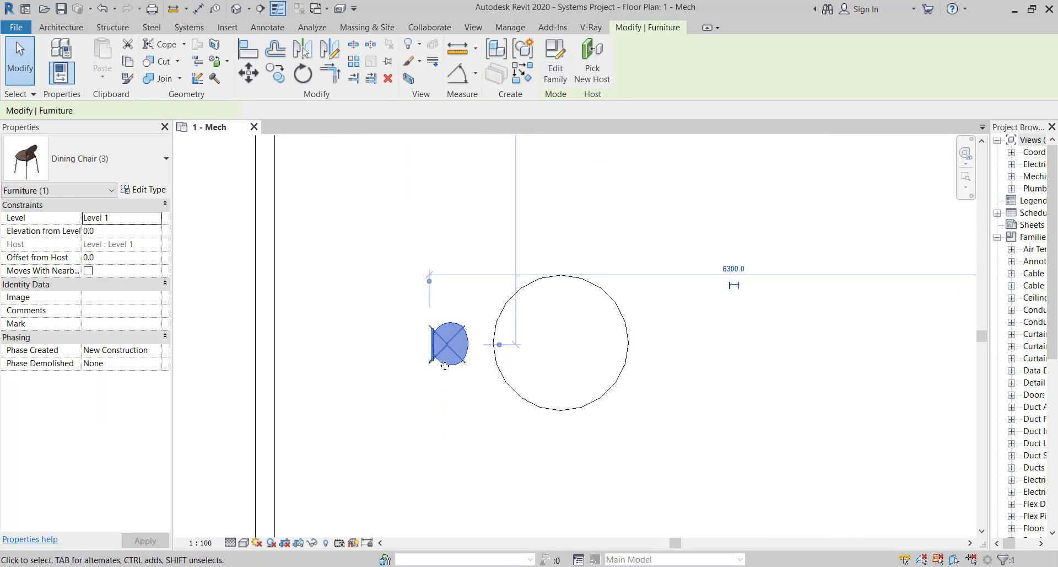
pyautogui.scroll(-2, 431, 434)
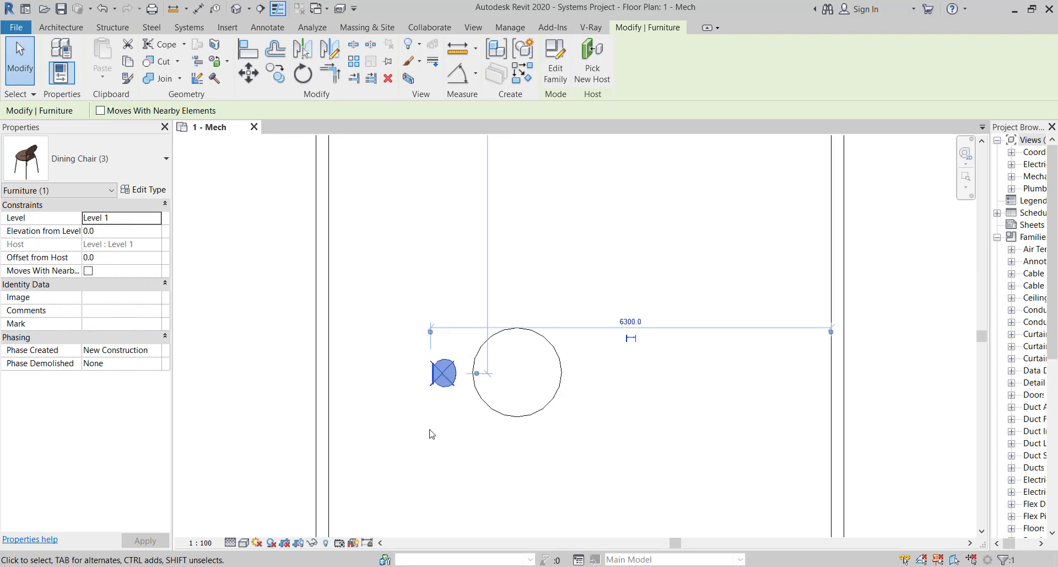
pyautogui.click(330, 52)
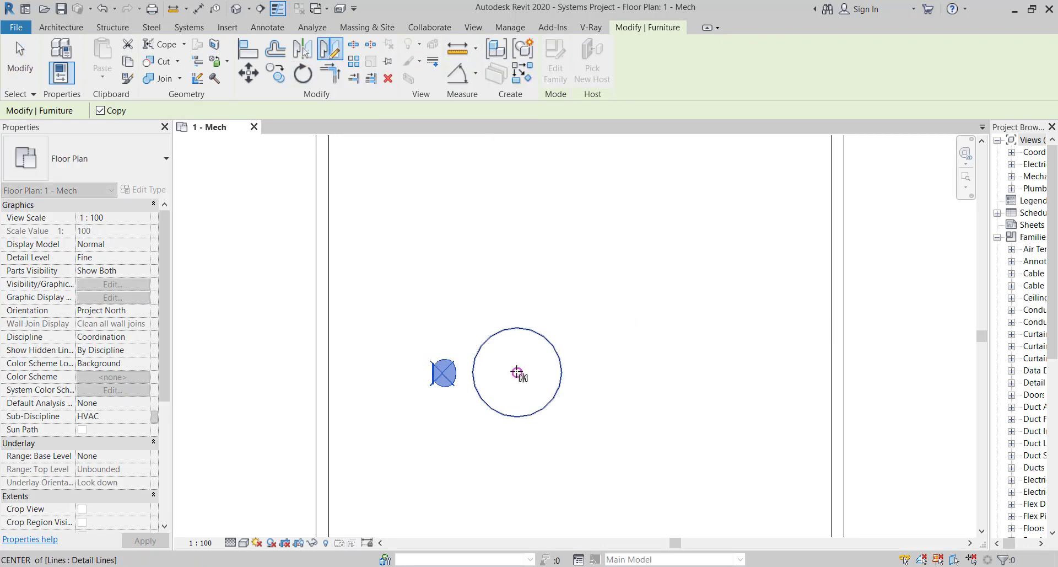
pyautogui.click(516, 370)
pyautogui.click(525, 260)
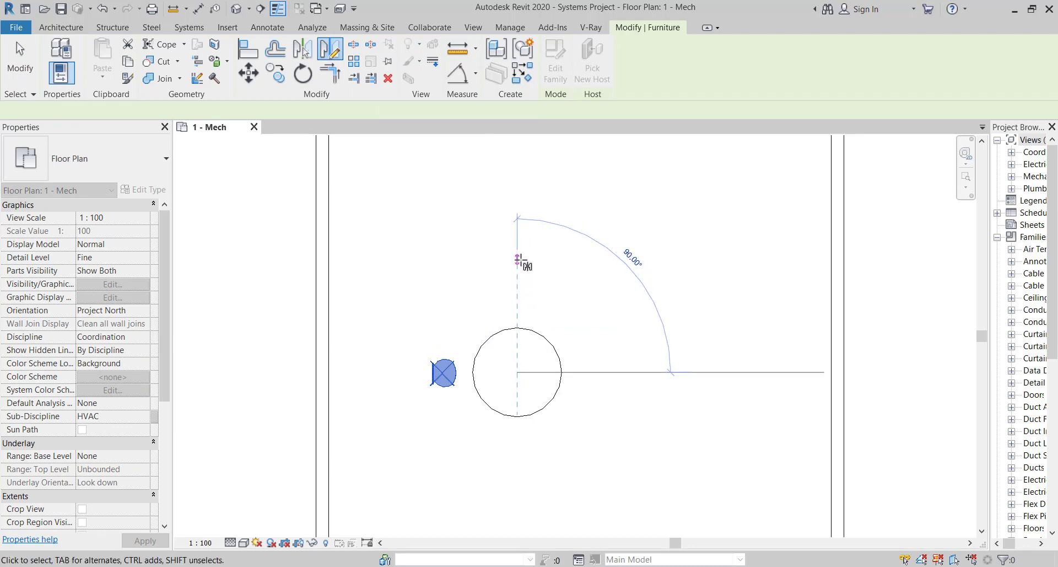
pyautogui.click(645, 398)
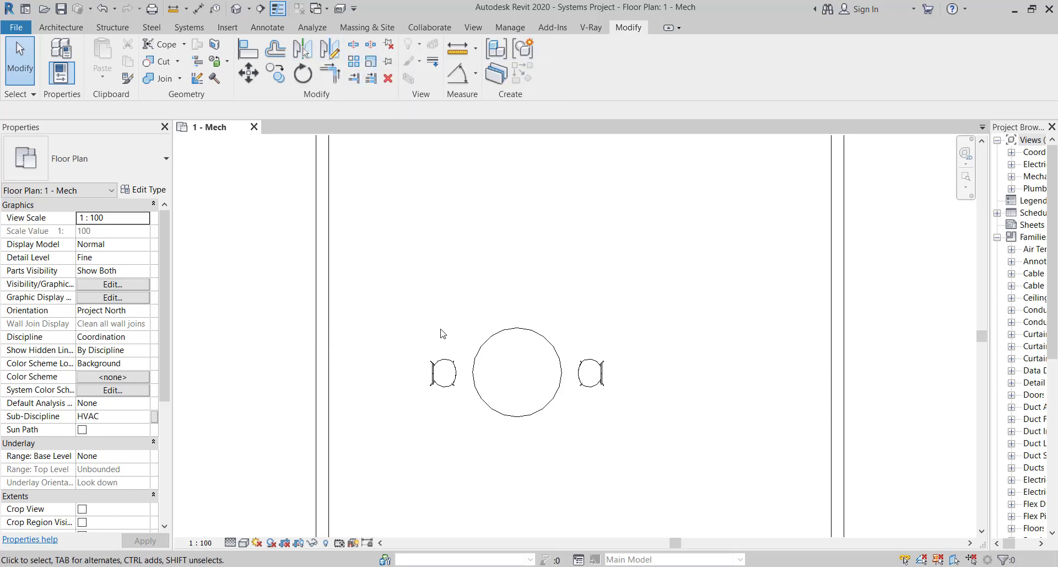
pyautogui.click(443, 365)
pyautogui.press('m')
pyautogui.press('m')
pyautogui.press('Escape')
pyautogui.press('Escape')
# Delete the mirrored dining chair beside the round table
pyautogui.click(598, 367)
pyautogui.press('Delete')
pyautogui.click(439, 372)
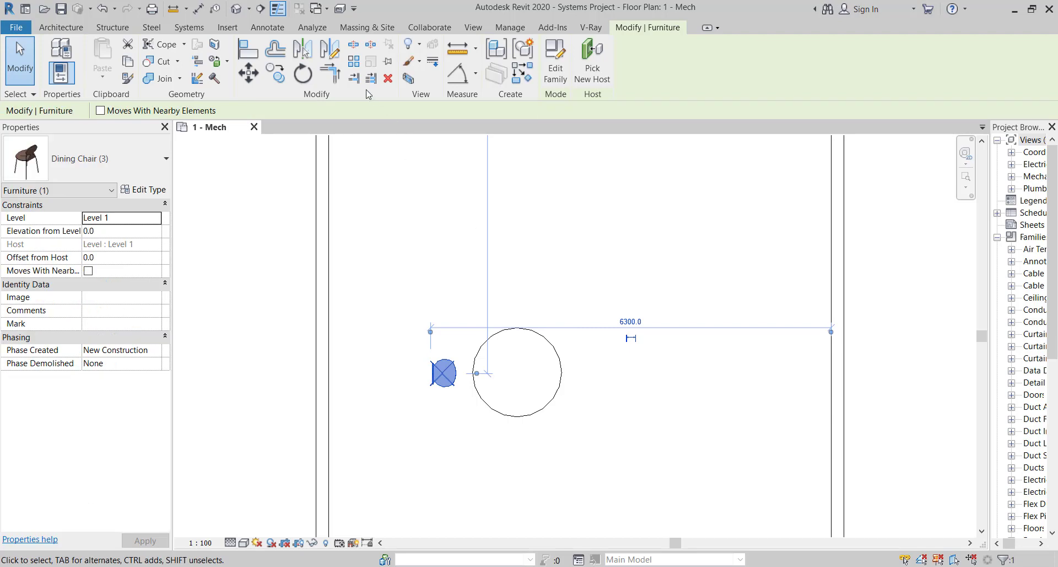
pyautogui.click(331, 50)
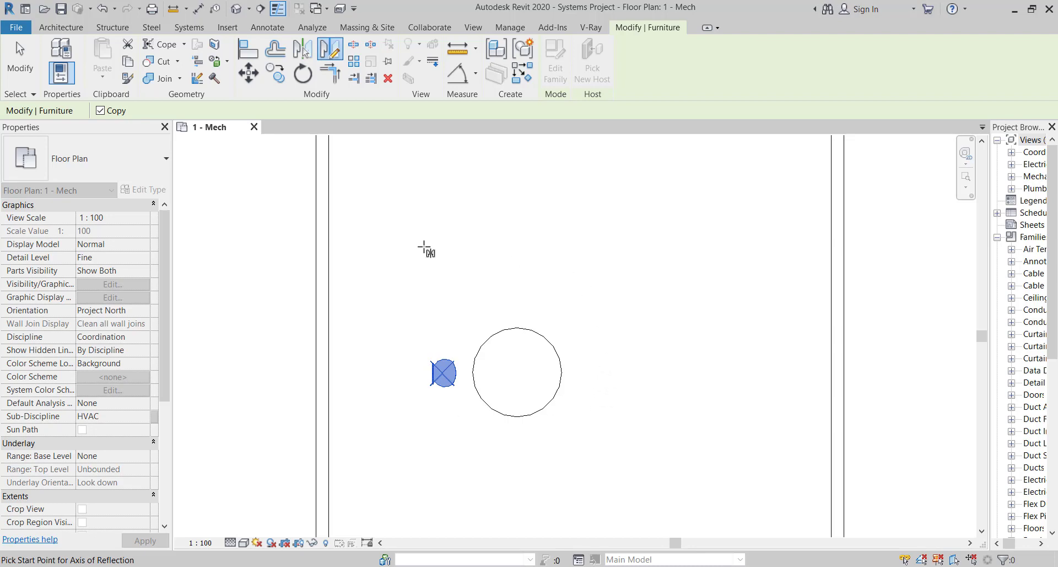
pyautogui.press('Escape')
pyautogui.press('Escape')
# Mirror the dining chair without keeping a copy, about a vertical axis drawn through the round table's centre
pyautogui.click(441, 372)
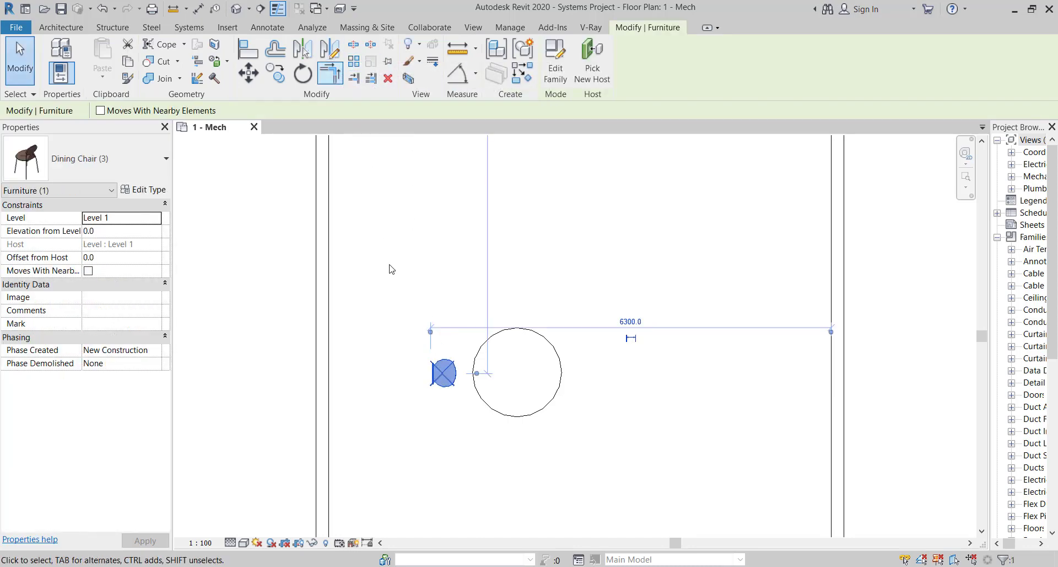
pyautogui.click(333, 54)
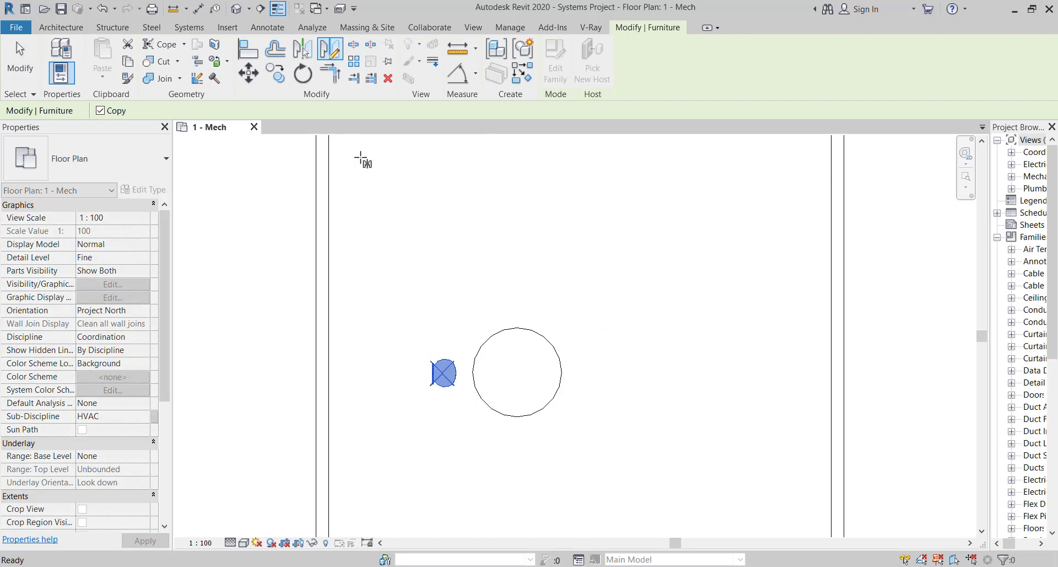
pyautogui.click(100, 110)
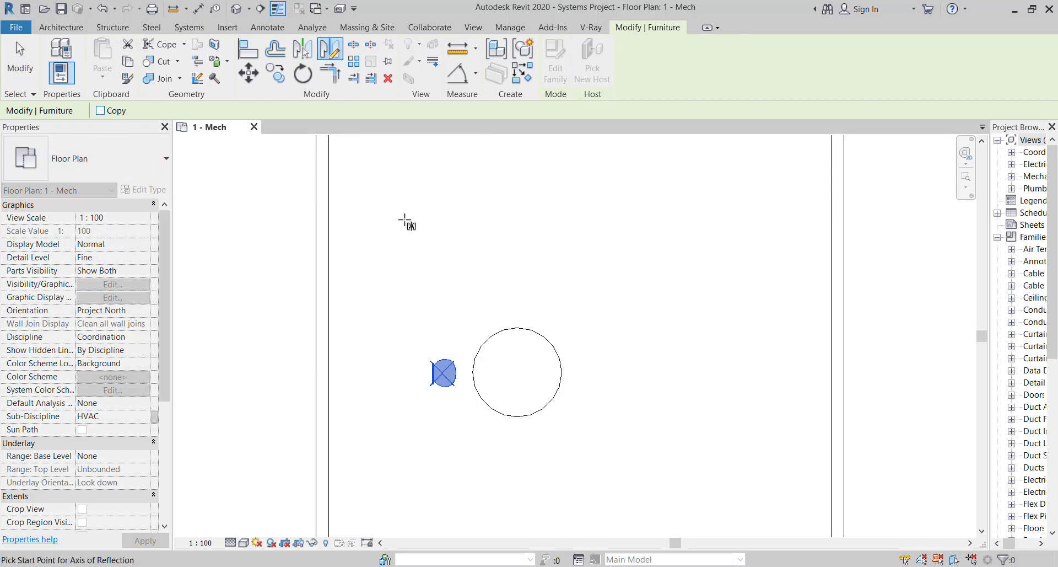
pyautogui.click(518, 372)
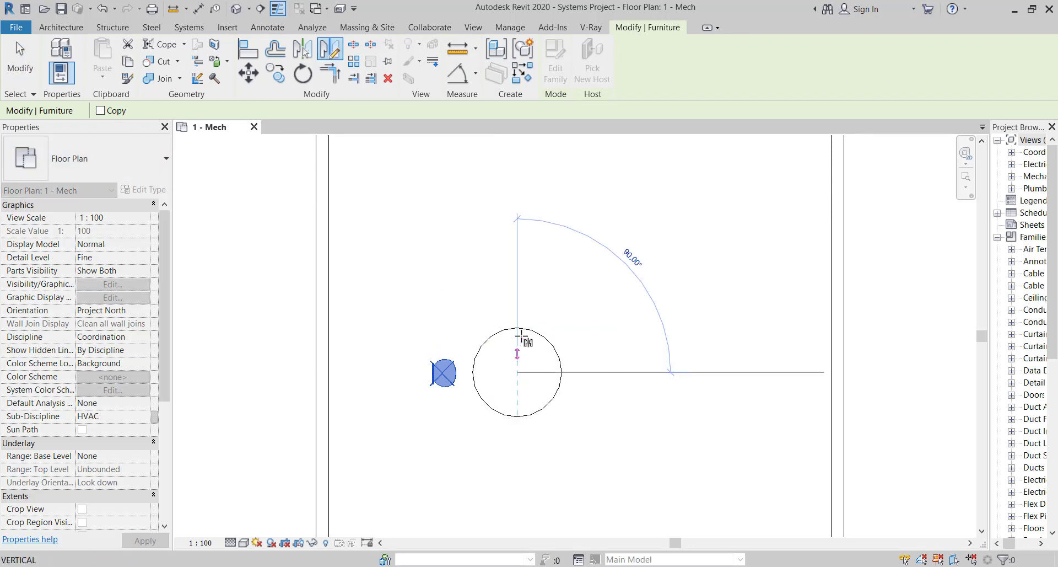
pyautogui.click(515, 256)
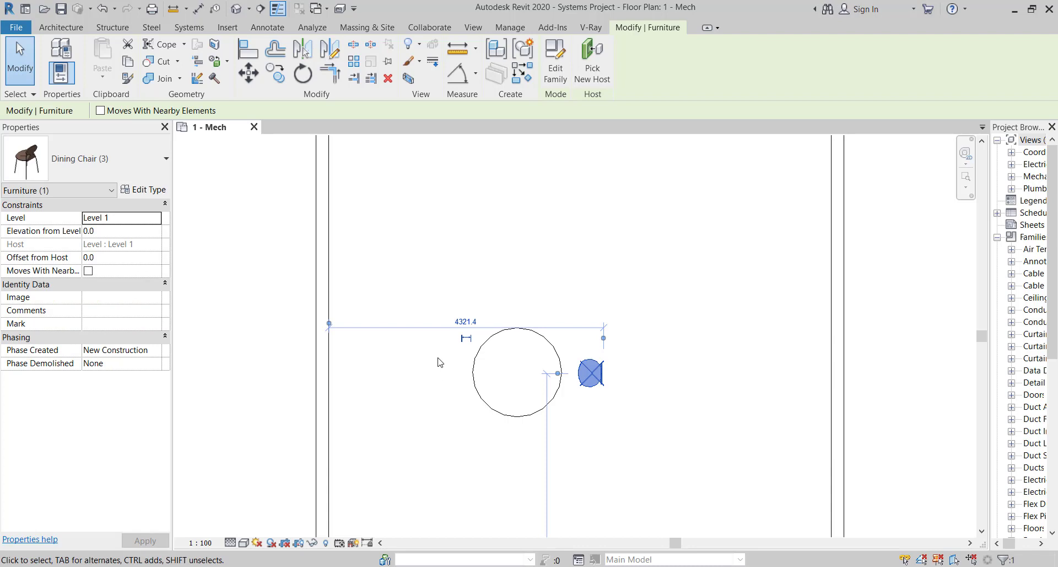
pyautogui.click(437, 377)
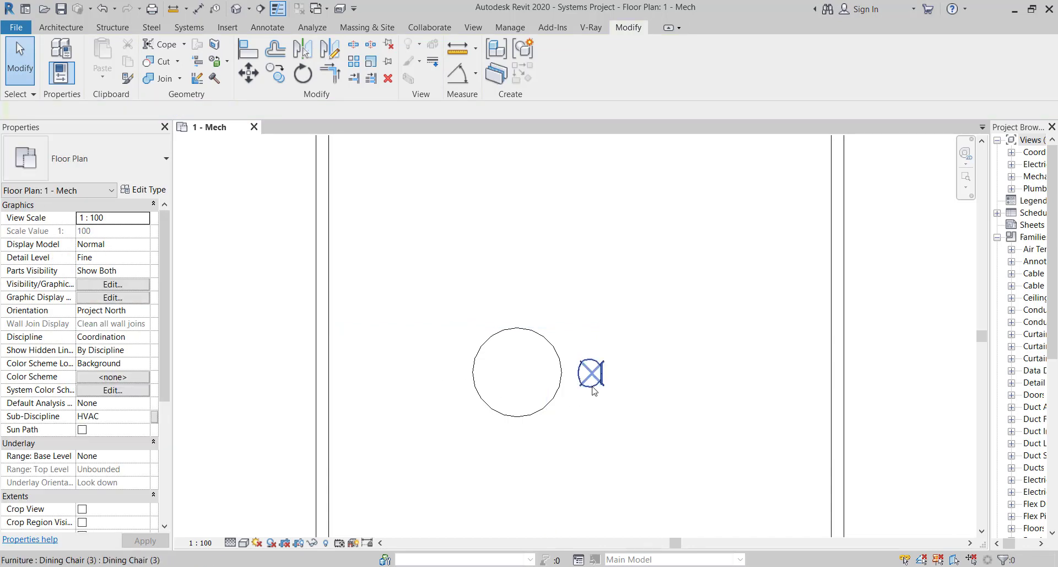
pyautogui.click(594, 379)
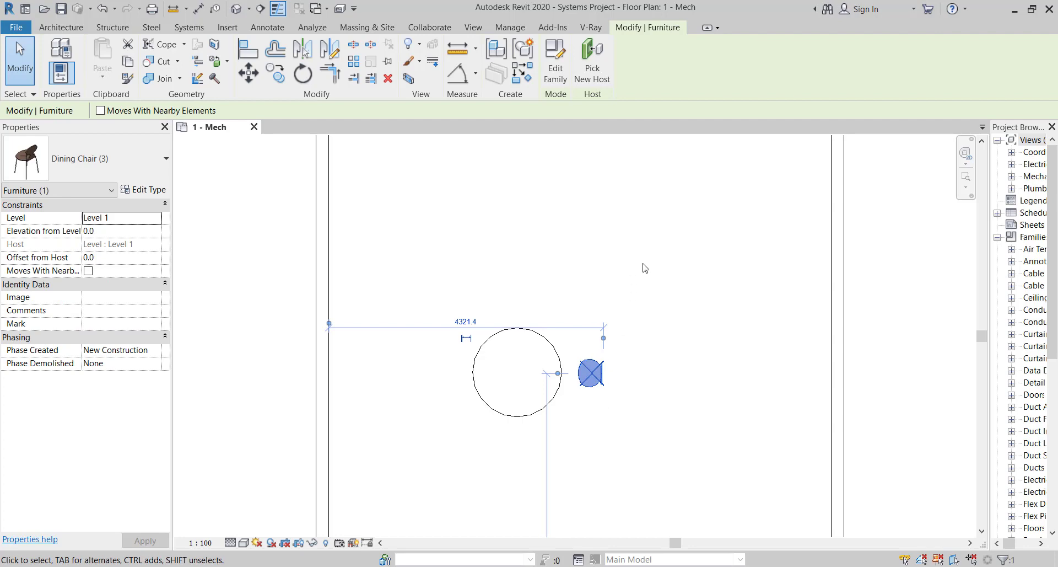
pyautogui.click(304, 50)
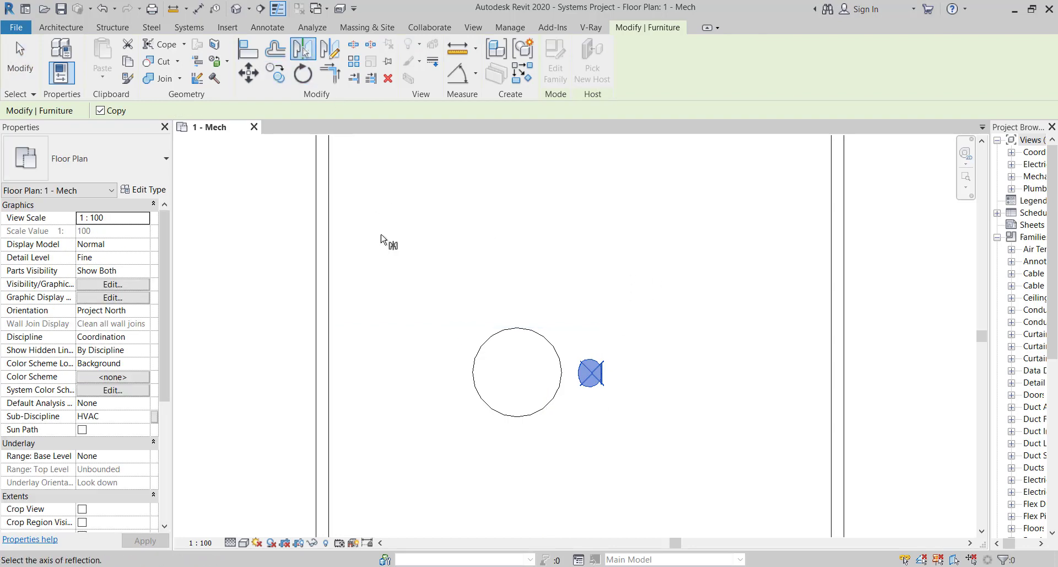
pyautogui.click(100, 110)
pyautogui.click(334, 53)
pyautogui.press('Escape')
pyautogui.press('Escape')
# Draw a vertical detail line in the Thin Lines style from the round table's centre up past its upper edge
pyautogui.press('d')
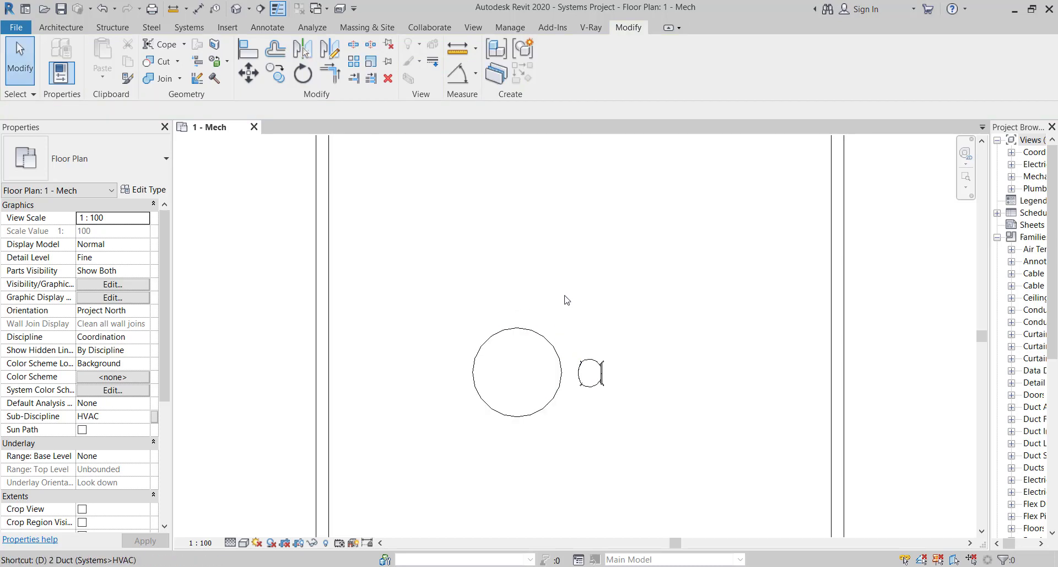
pyautogui.press('l')
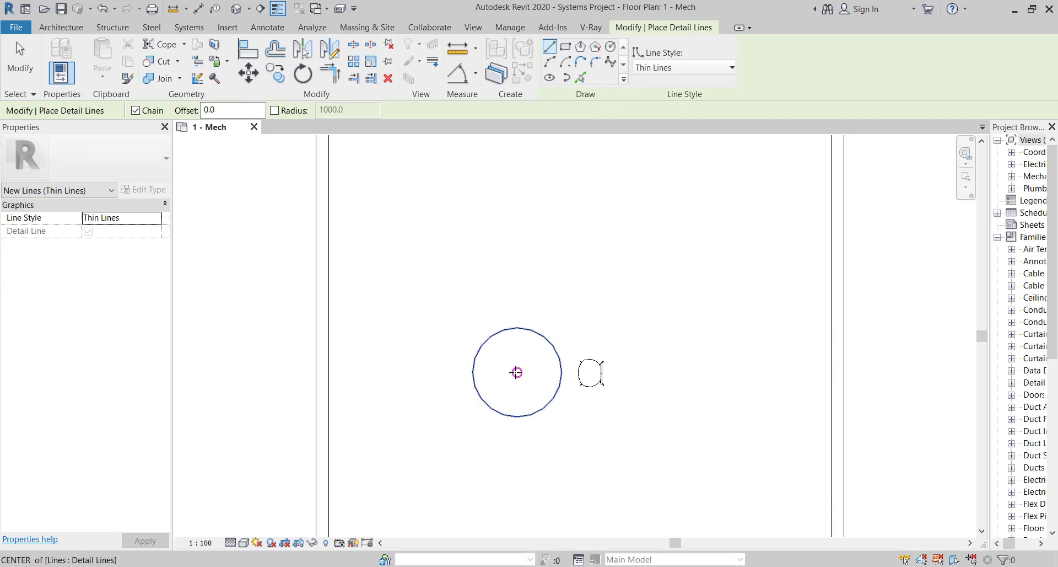
pyautogui.click(517, 372)
pyautogui.click(519, 274)
pyautogui.press('Escape')
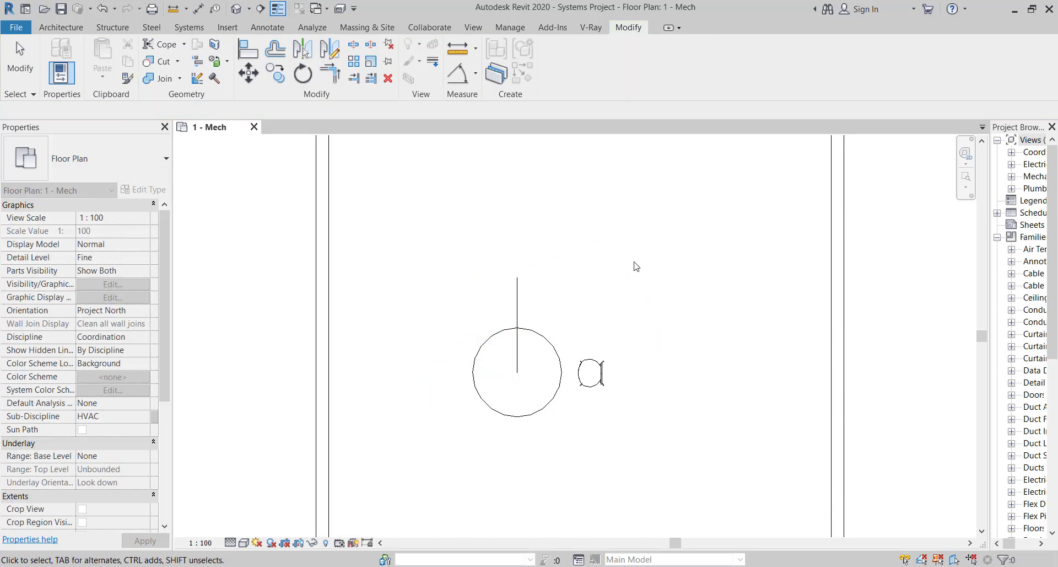
# Mirror a copy of the dining chair to the other side of the table, picking the vertical detail line as the axis
pyautogui.click(601, 372)
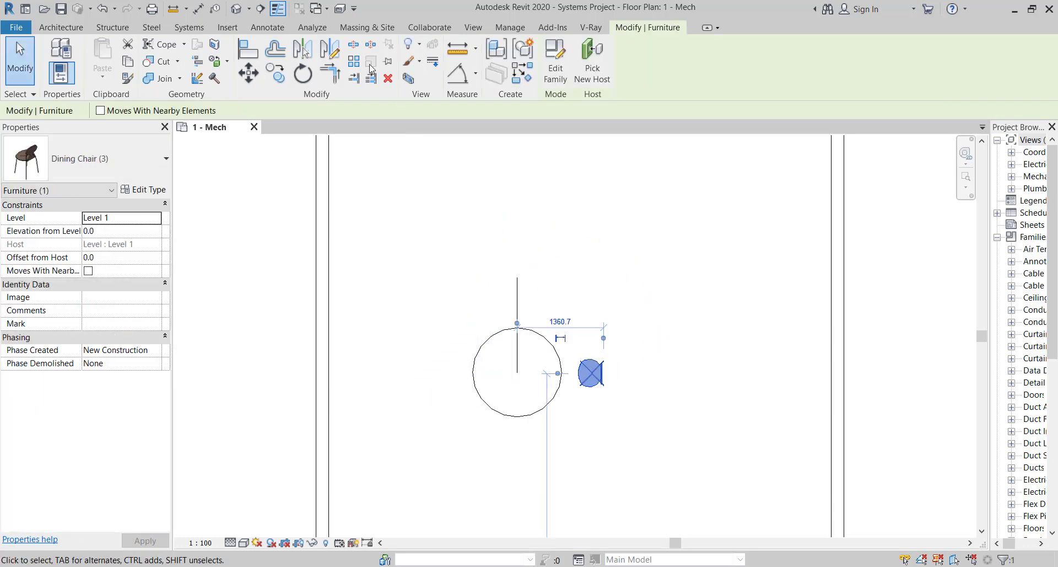
pyautogui.click(302, 50)
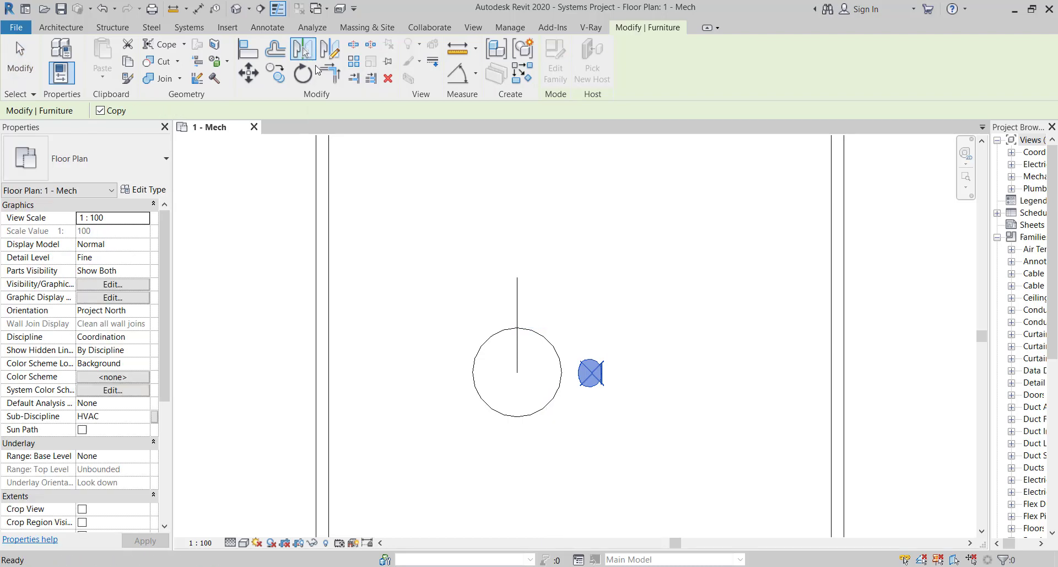
pyautogui.click(519, 302)
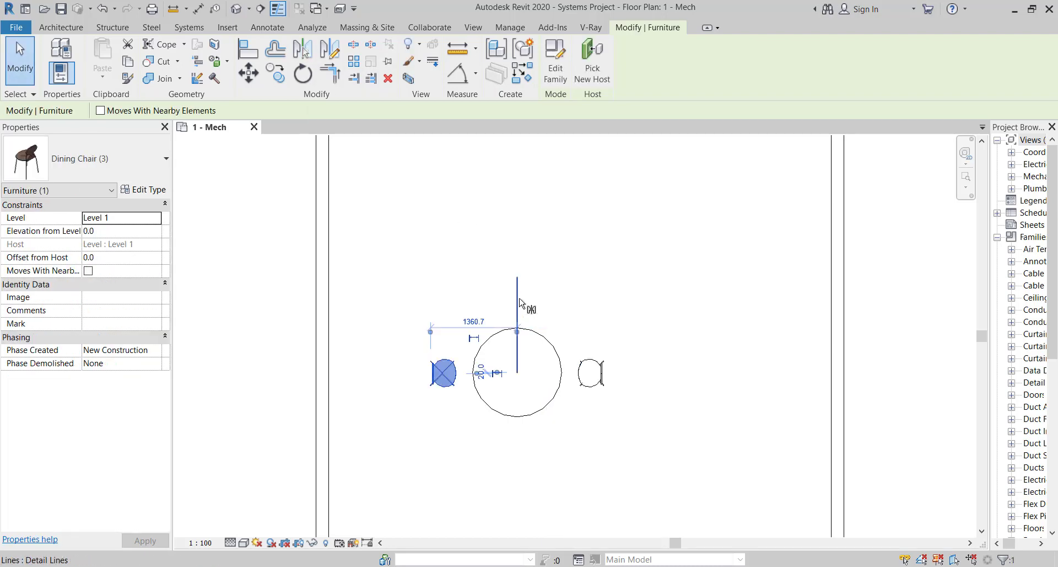
pyautogui.click(621, 302)
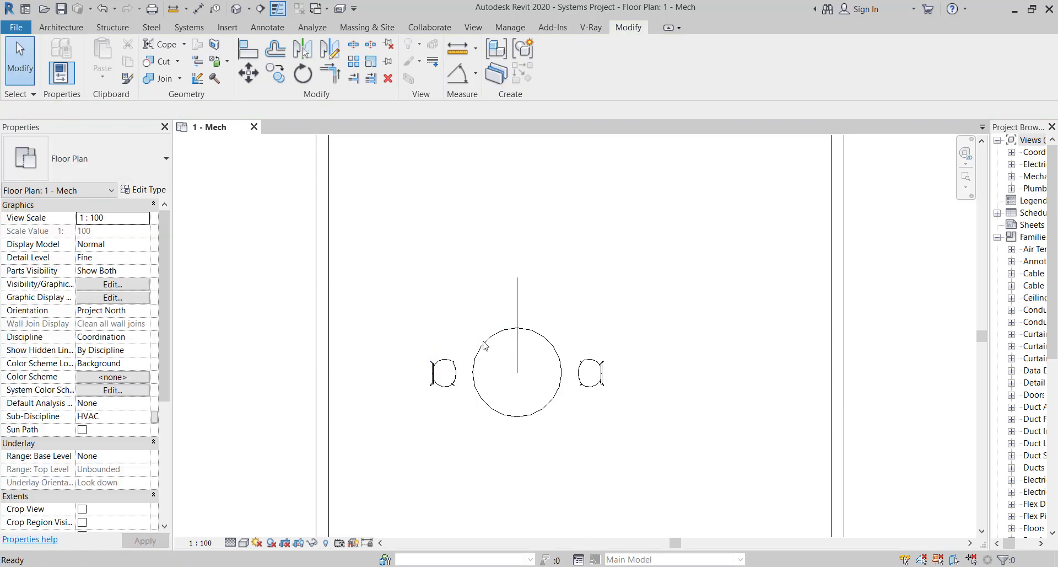